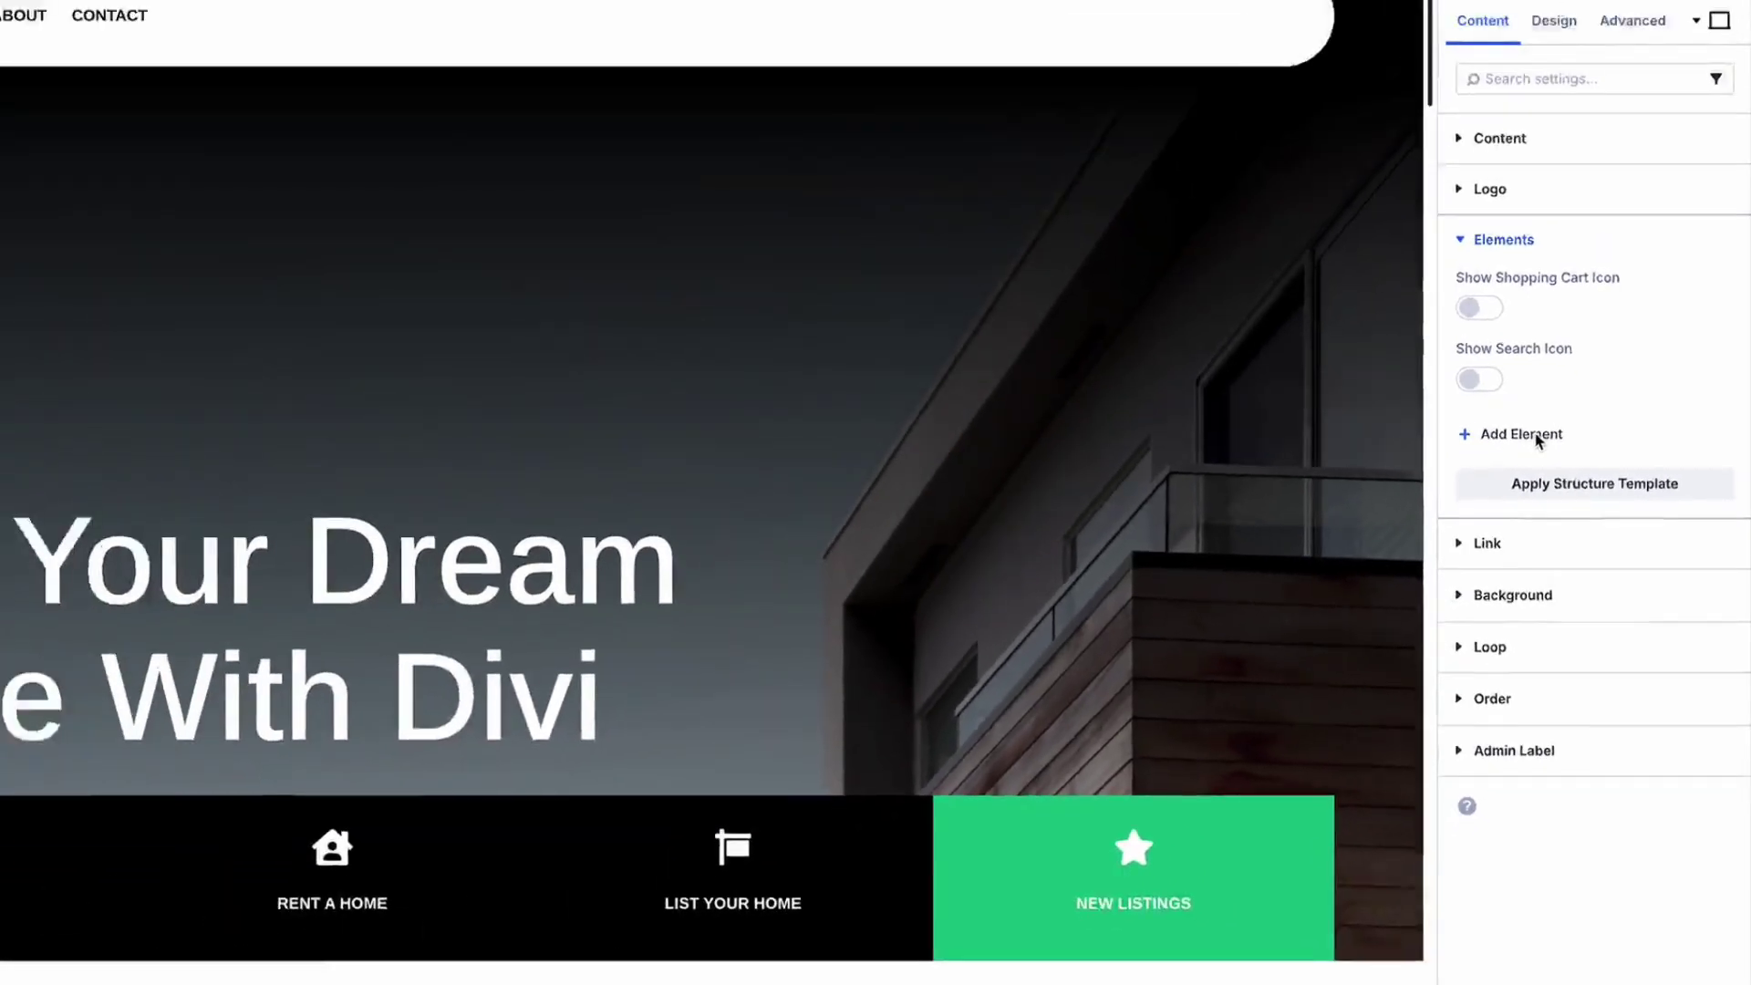
Open the Insert Module Or Row dialog from the Menu module's Add Element
click(1403, 355)
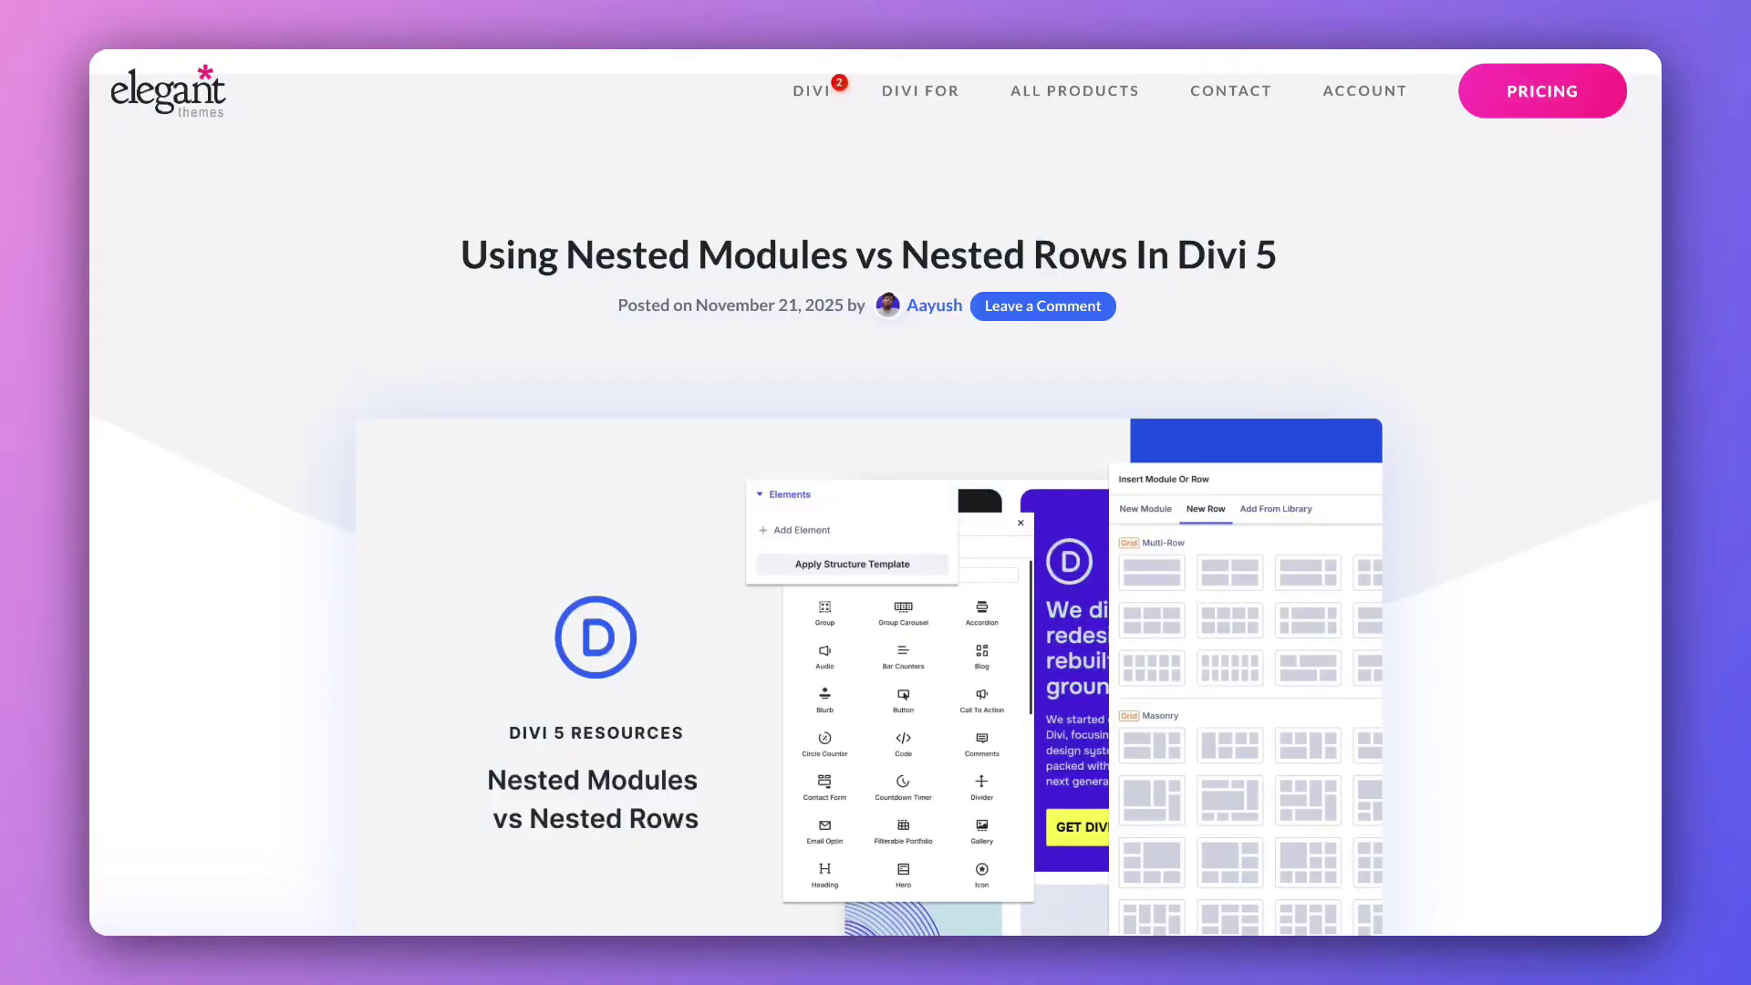
scroll(875, 492, down, 3)
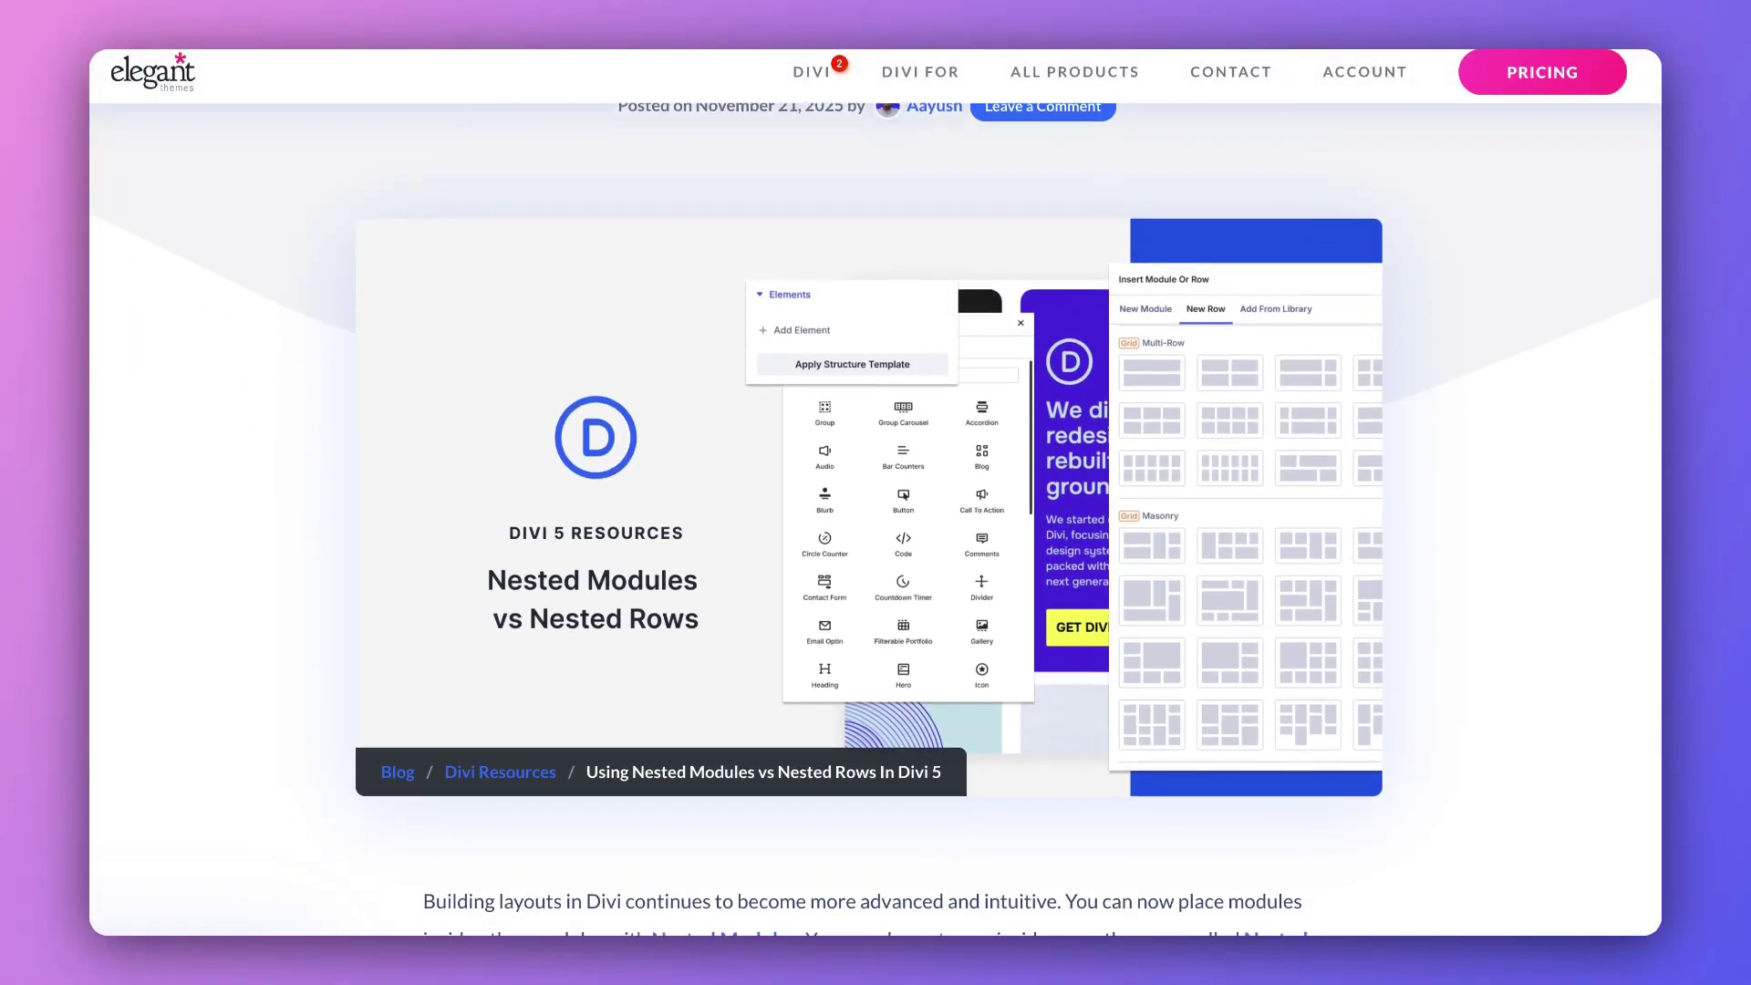
scroll(875, 493, down, 4)
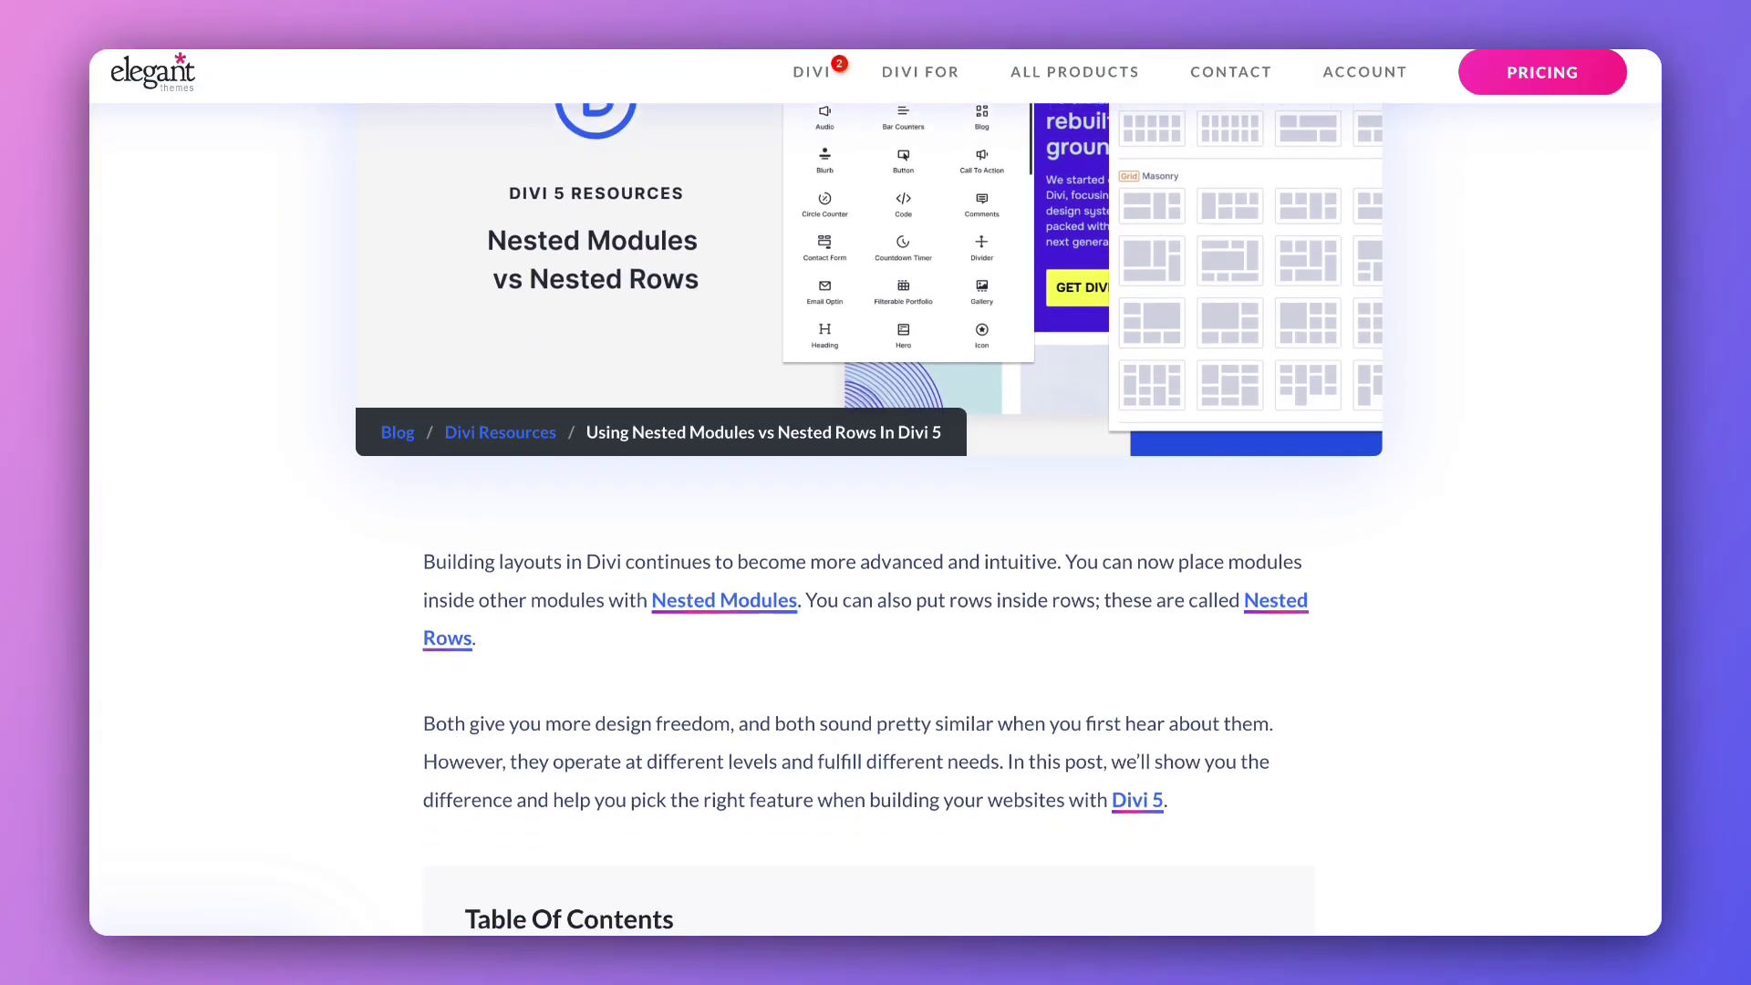
scroll(876, 492, down, 5)
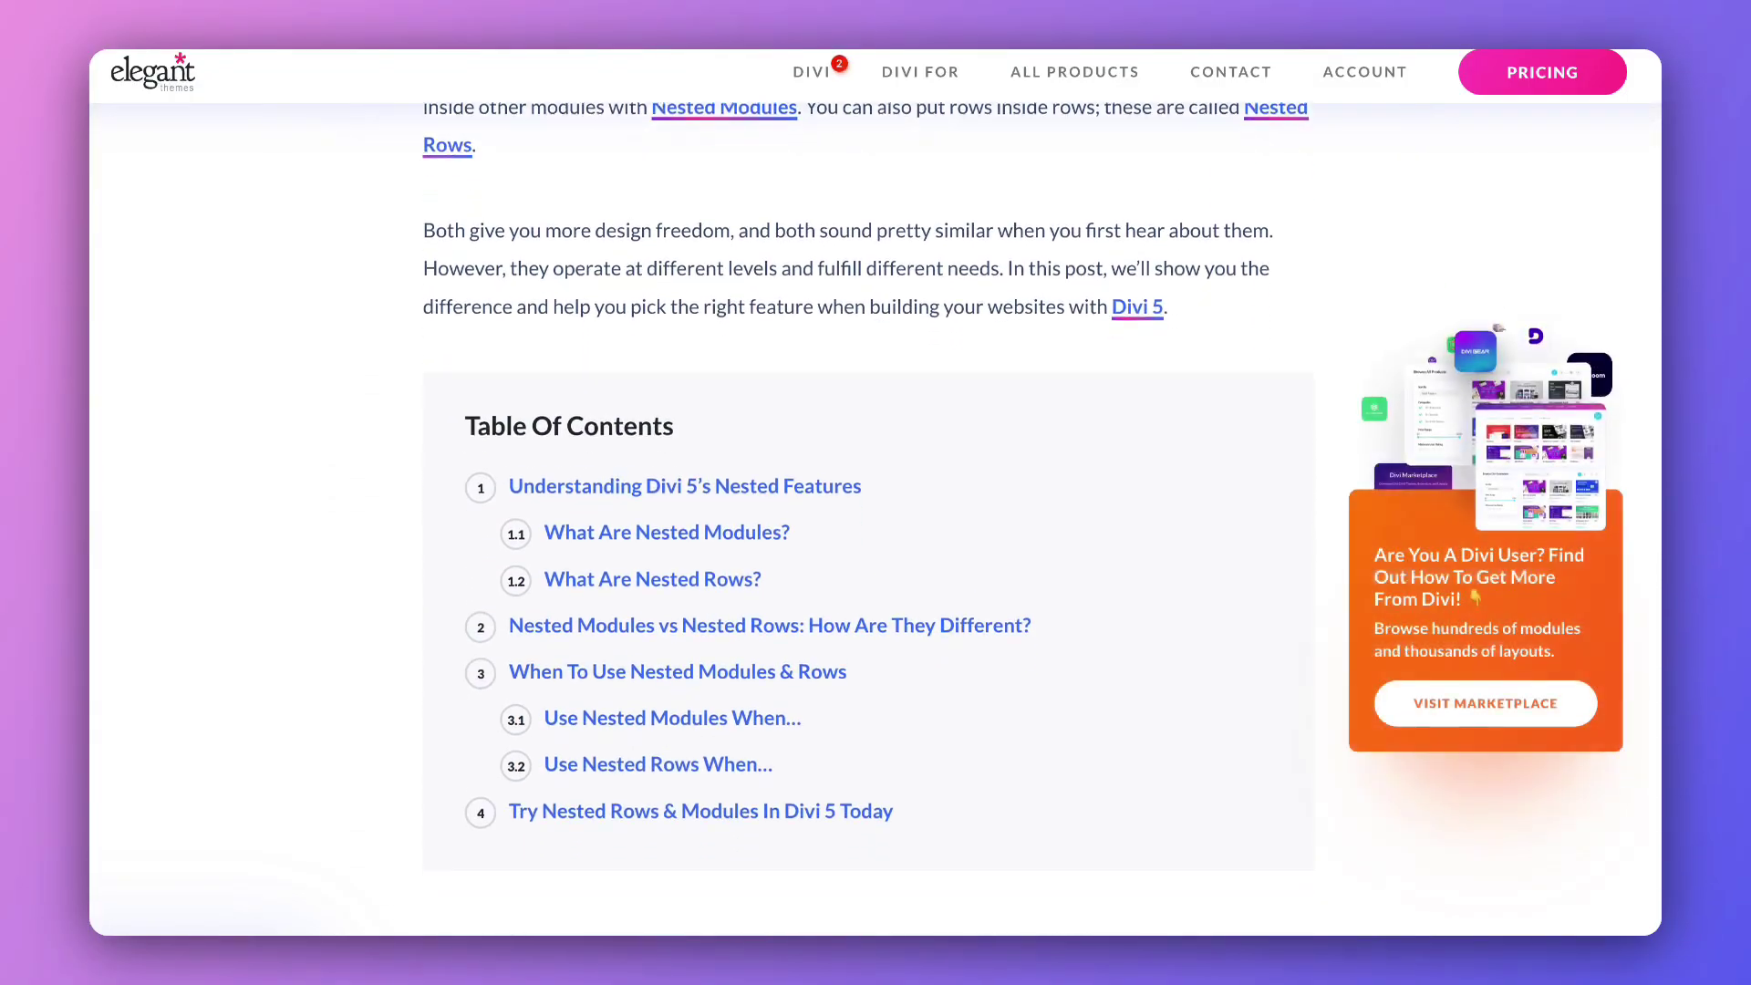
scroll(876, 492, down, 3)
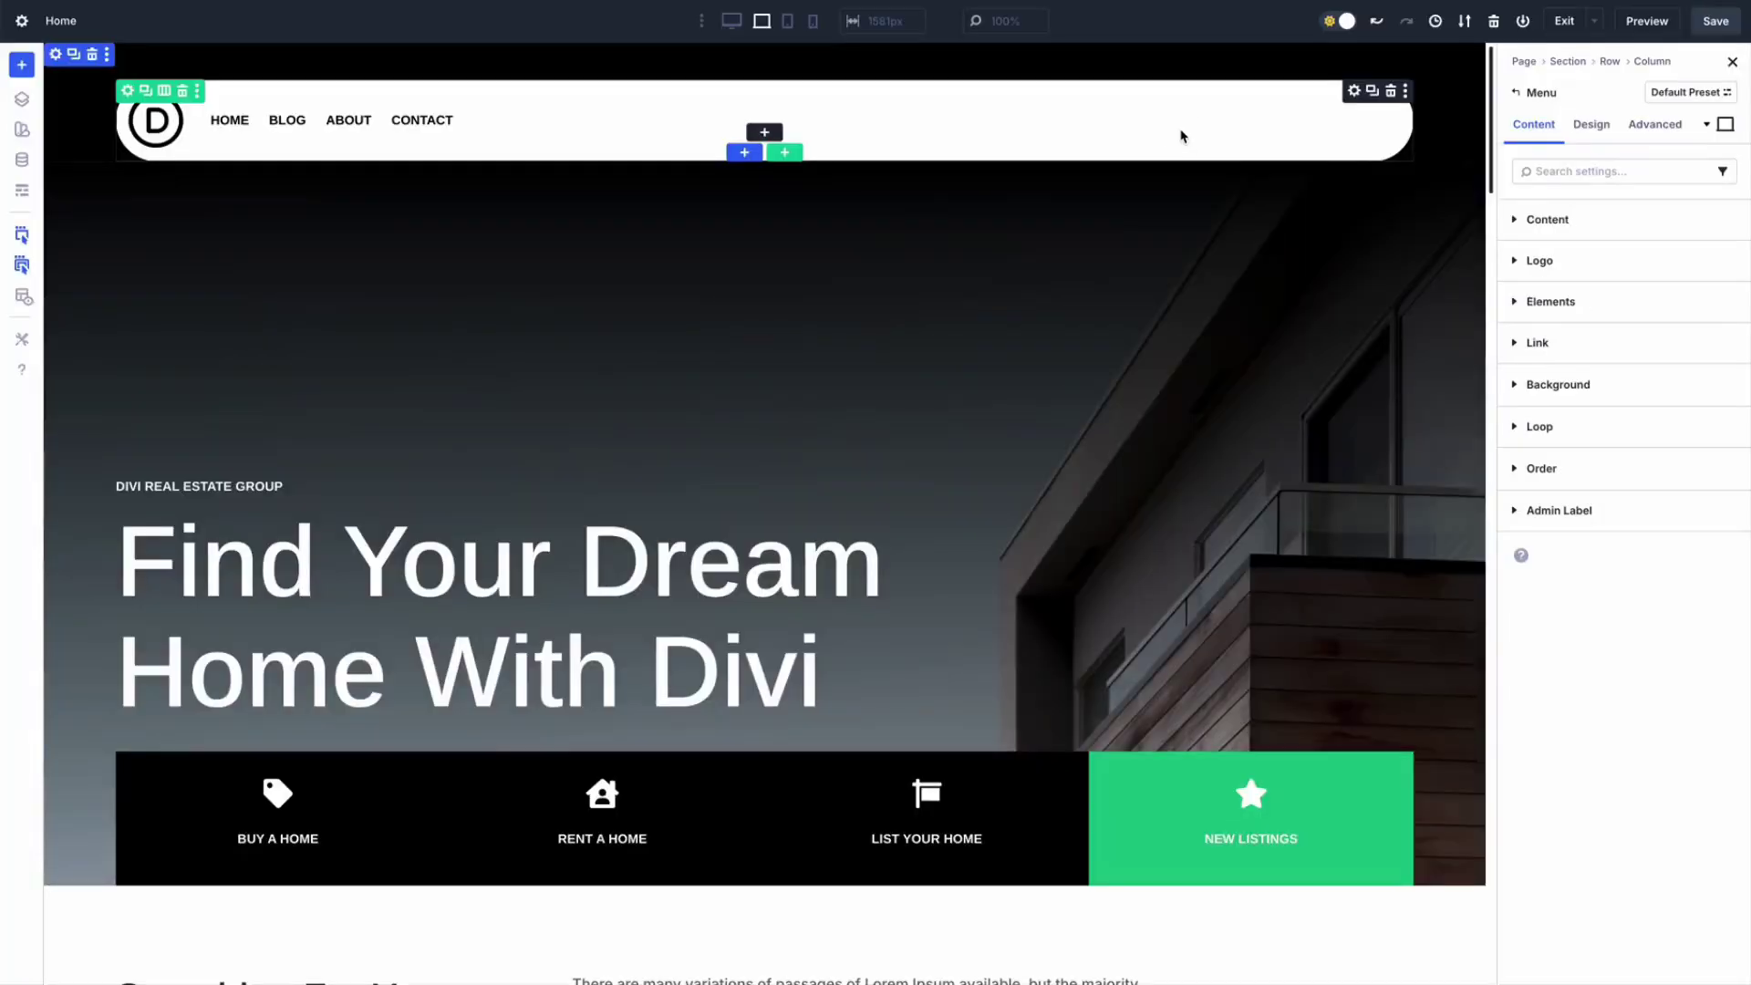
Add a Click Here Button module nested inside the header Menu module's Elements
click(1551, 301)
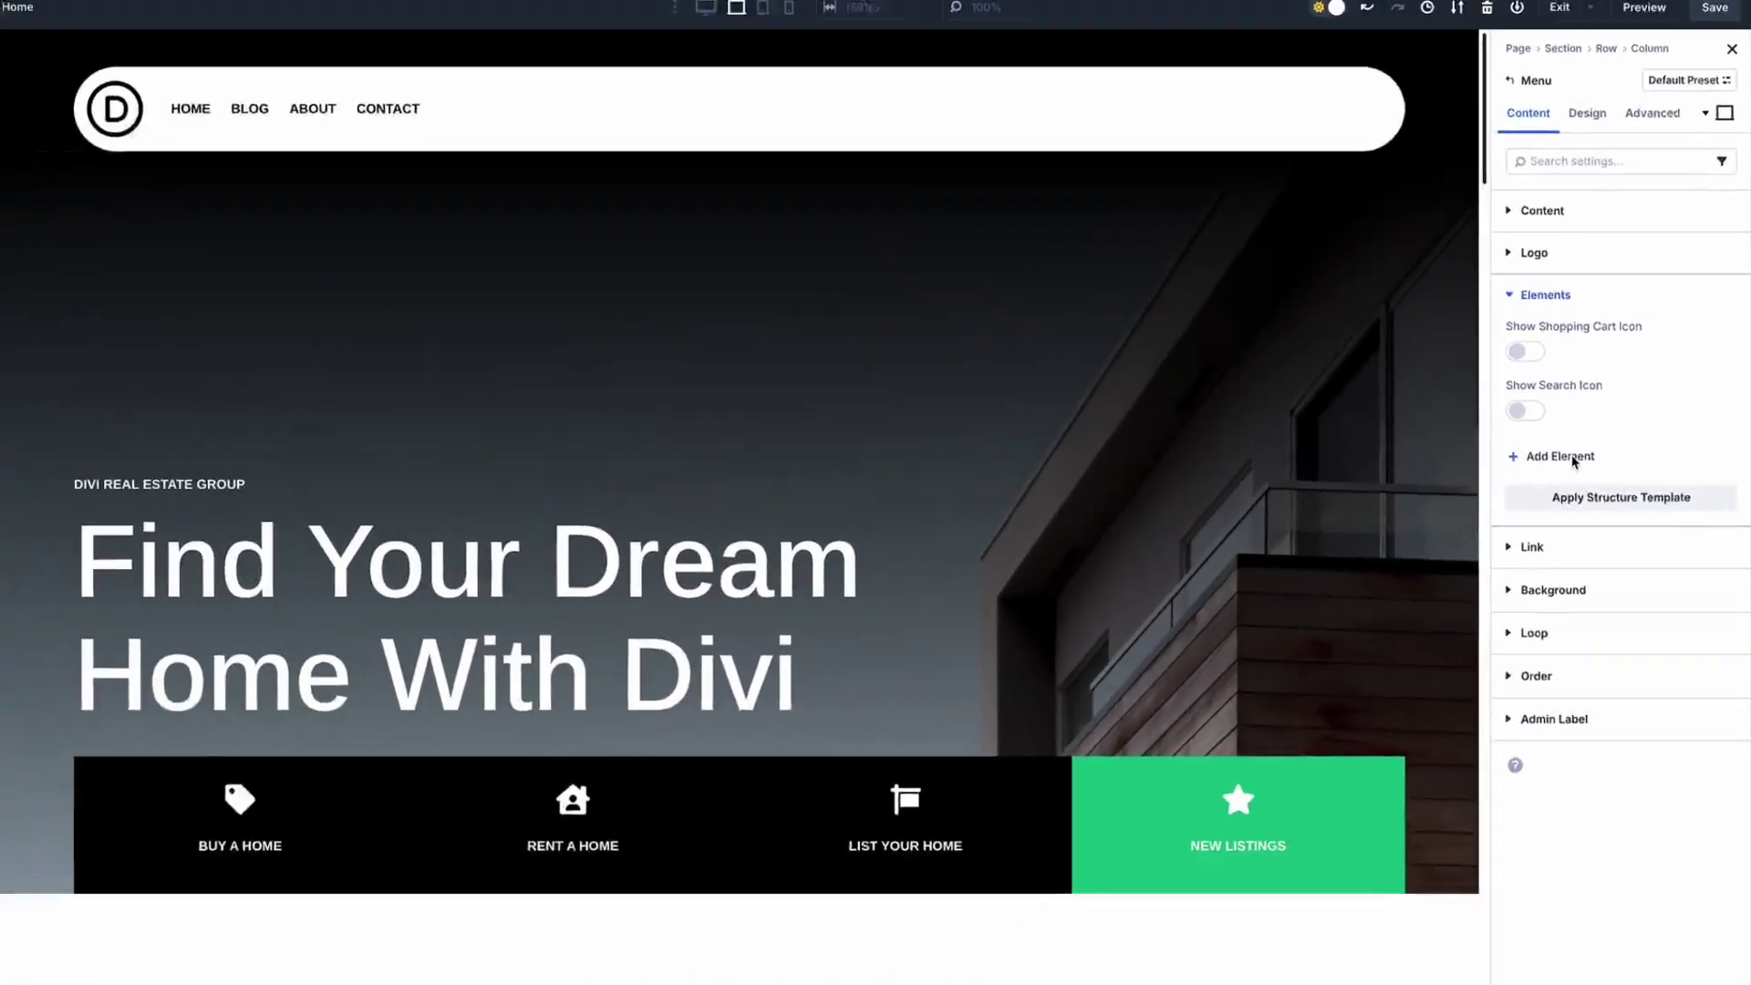
click(1401, 351)
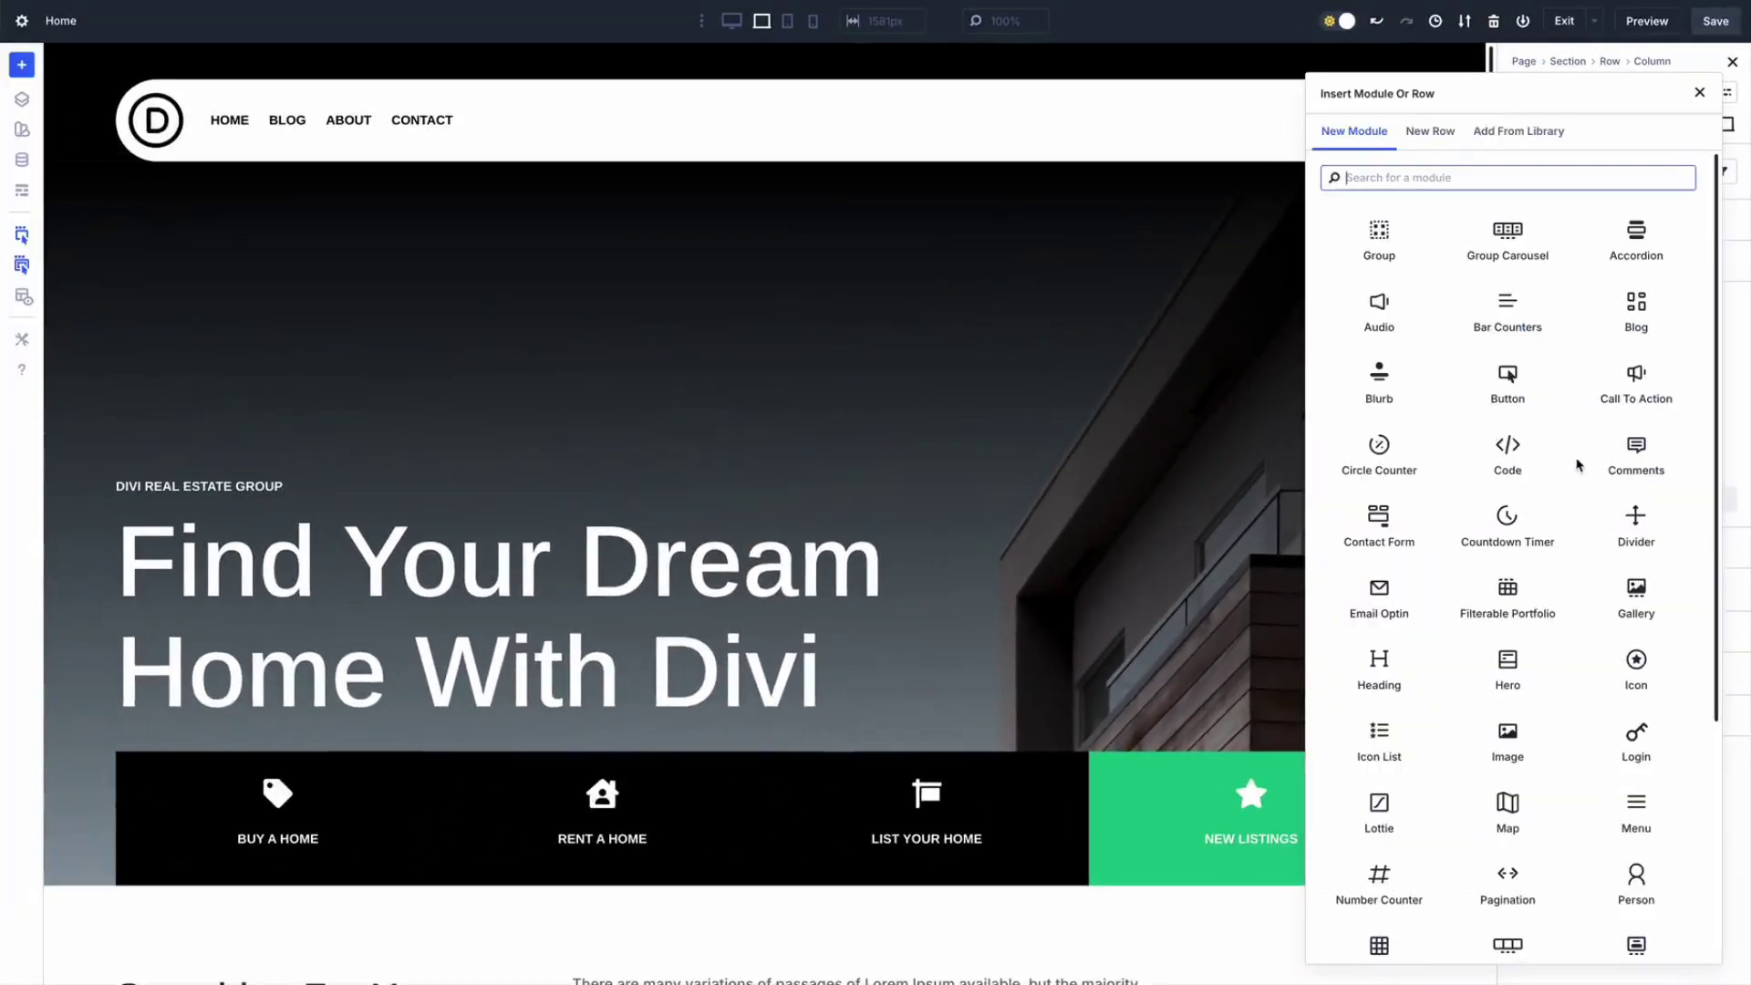
click(1507, 392)
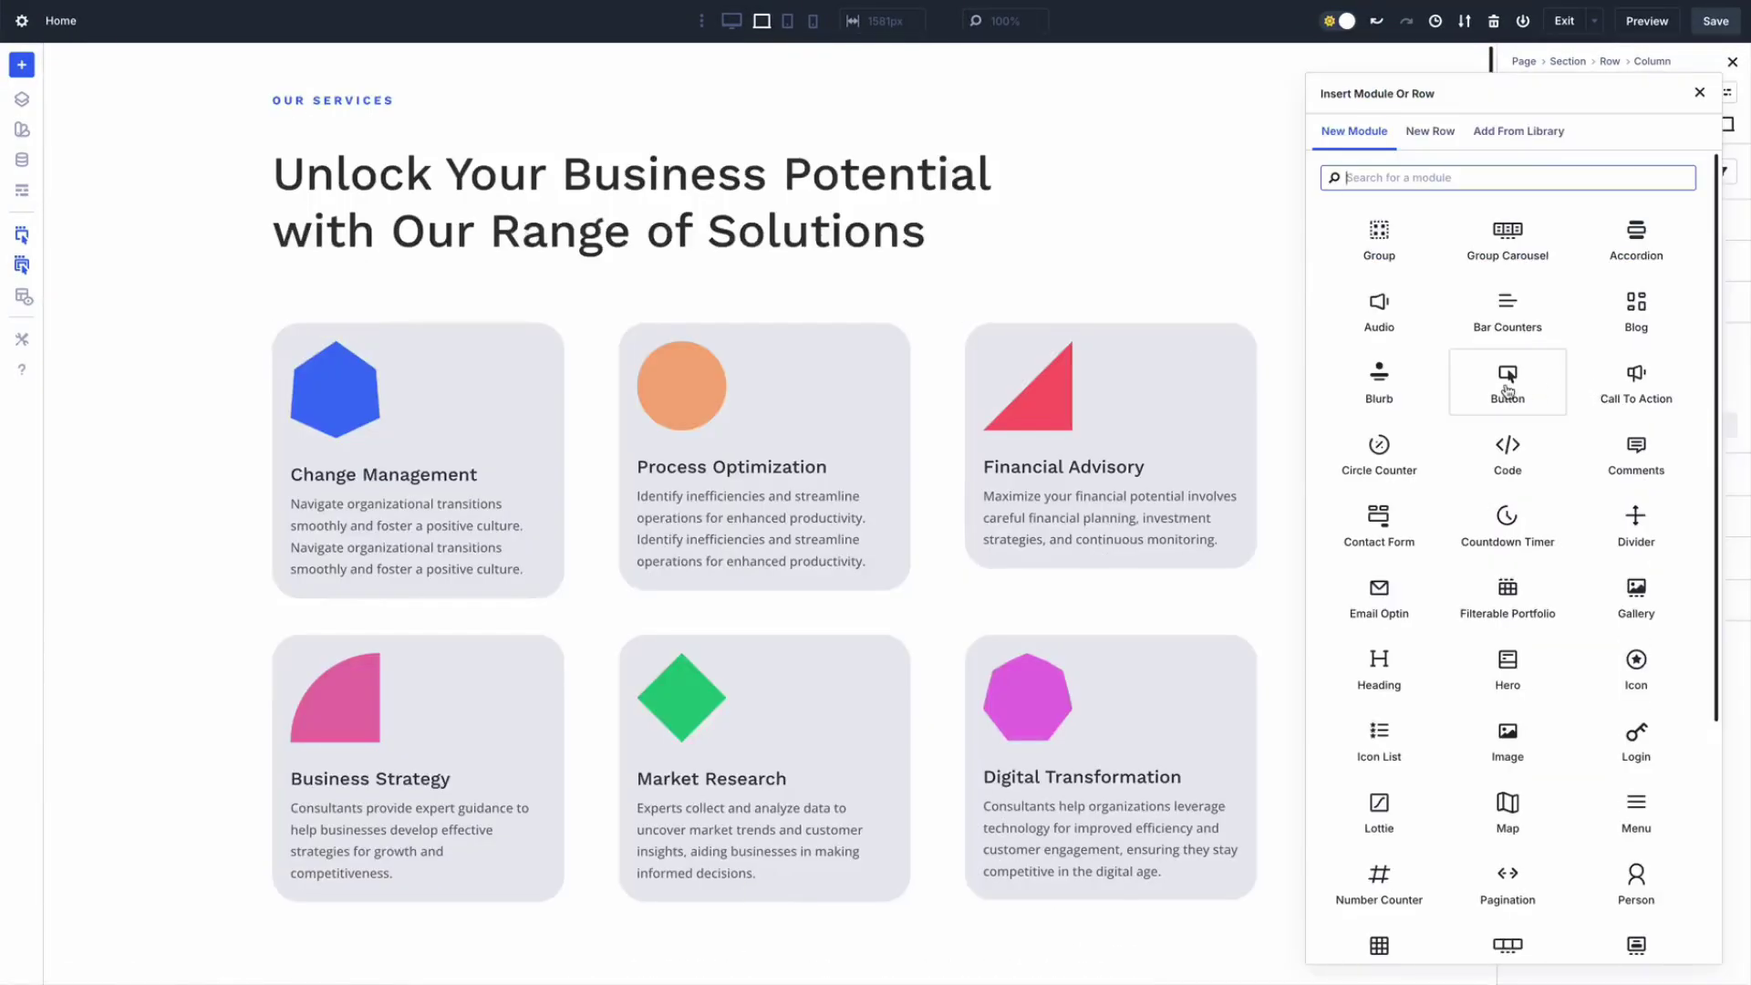
click(1507, 392)
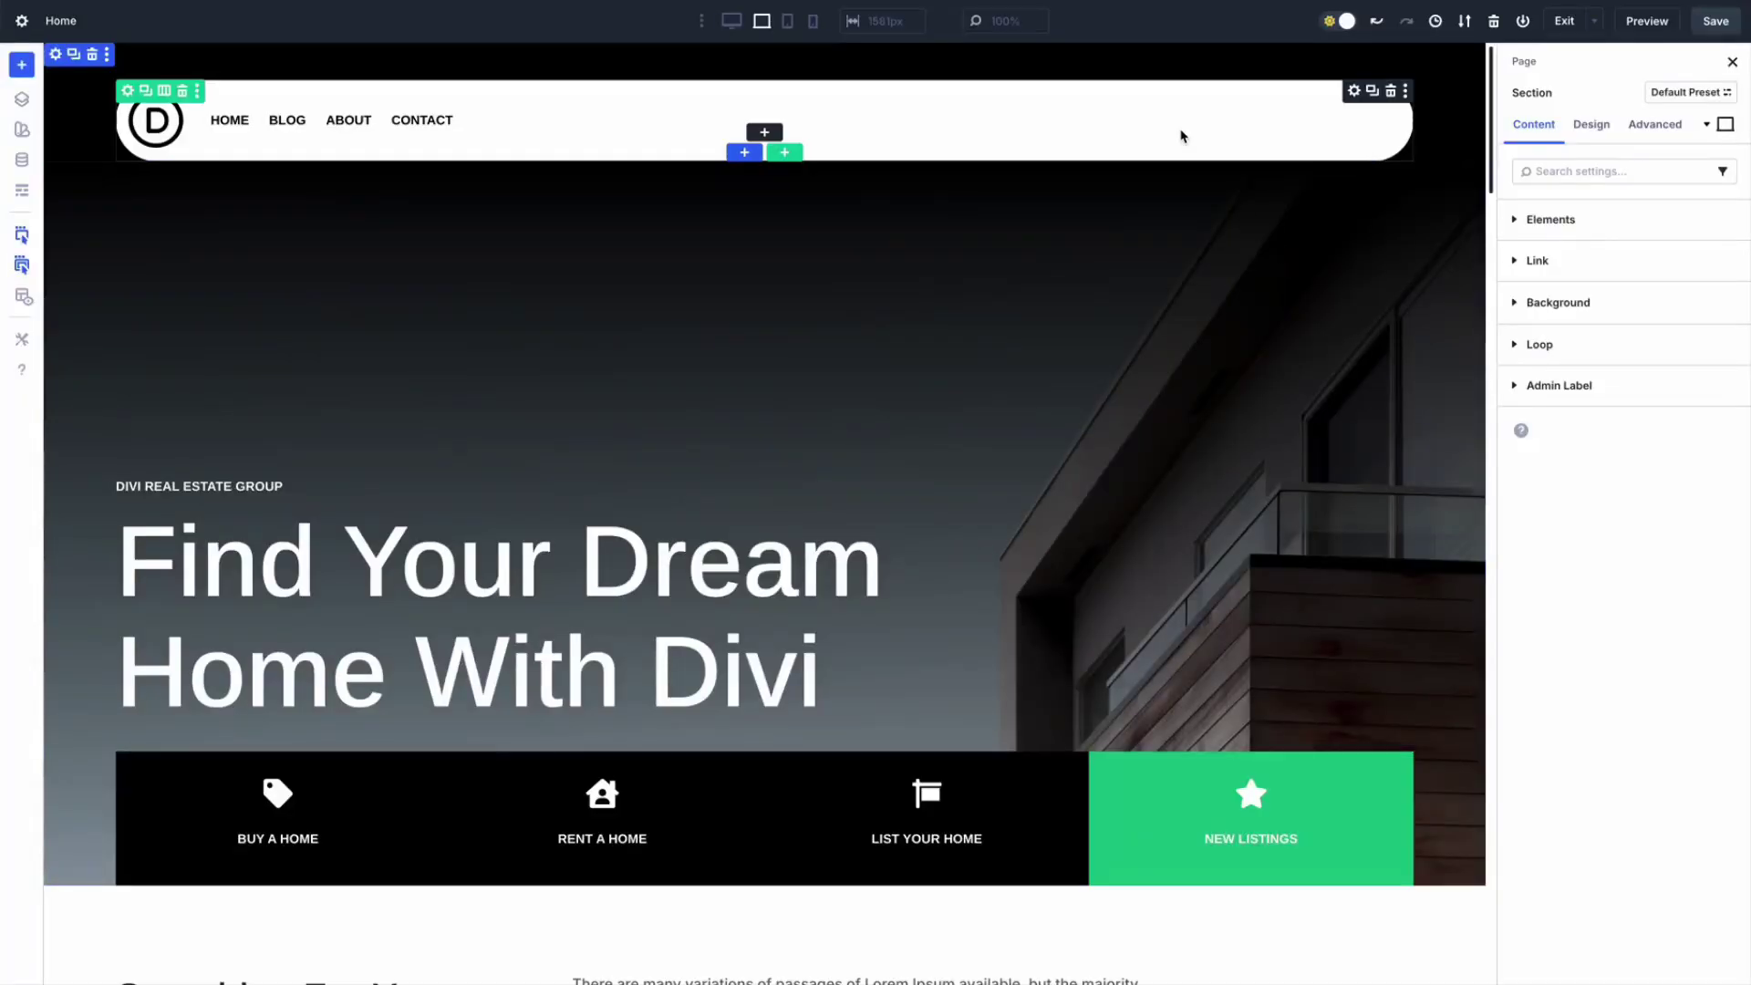
Nest a Click Here Button module inside the header Menu module
click(1551, 301)
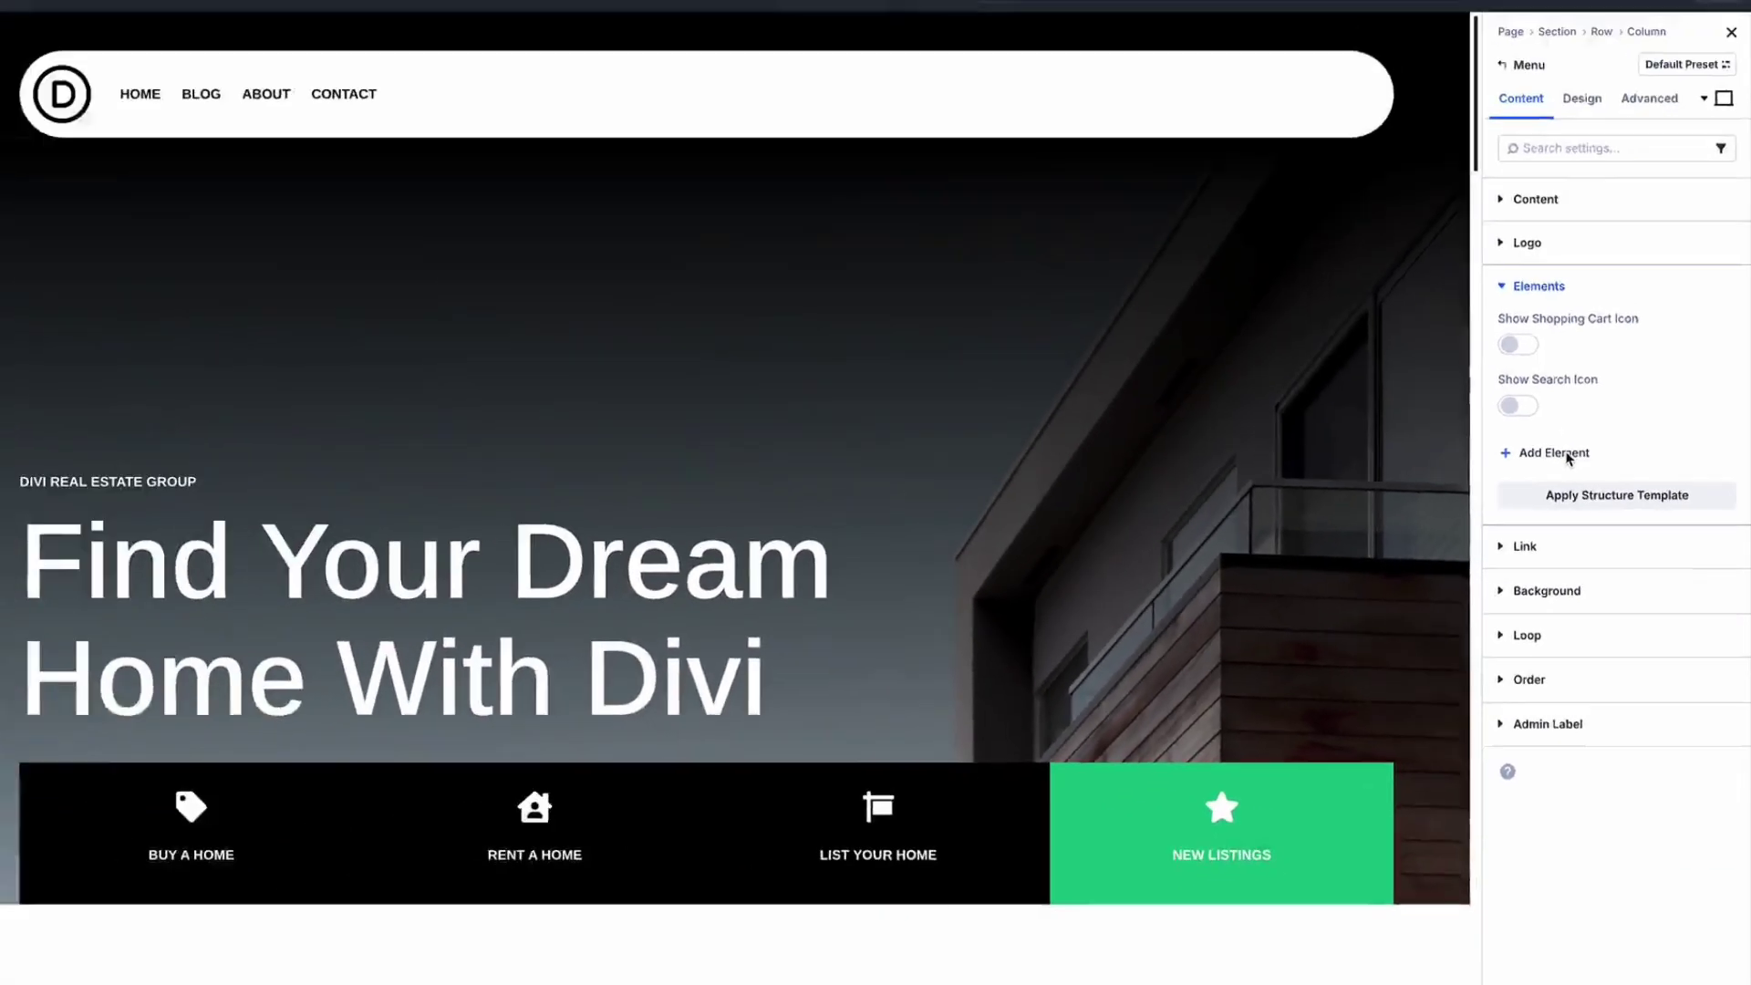
click(1404, 359)
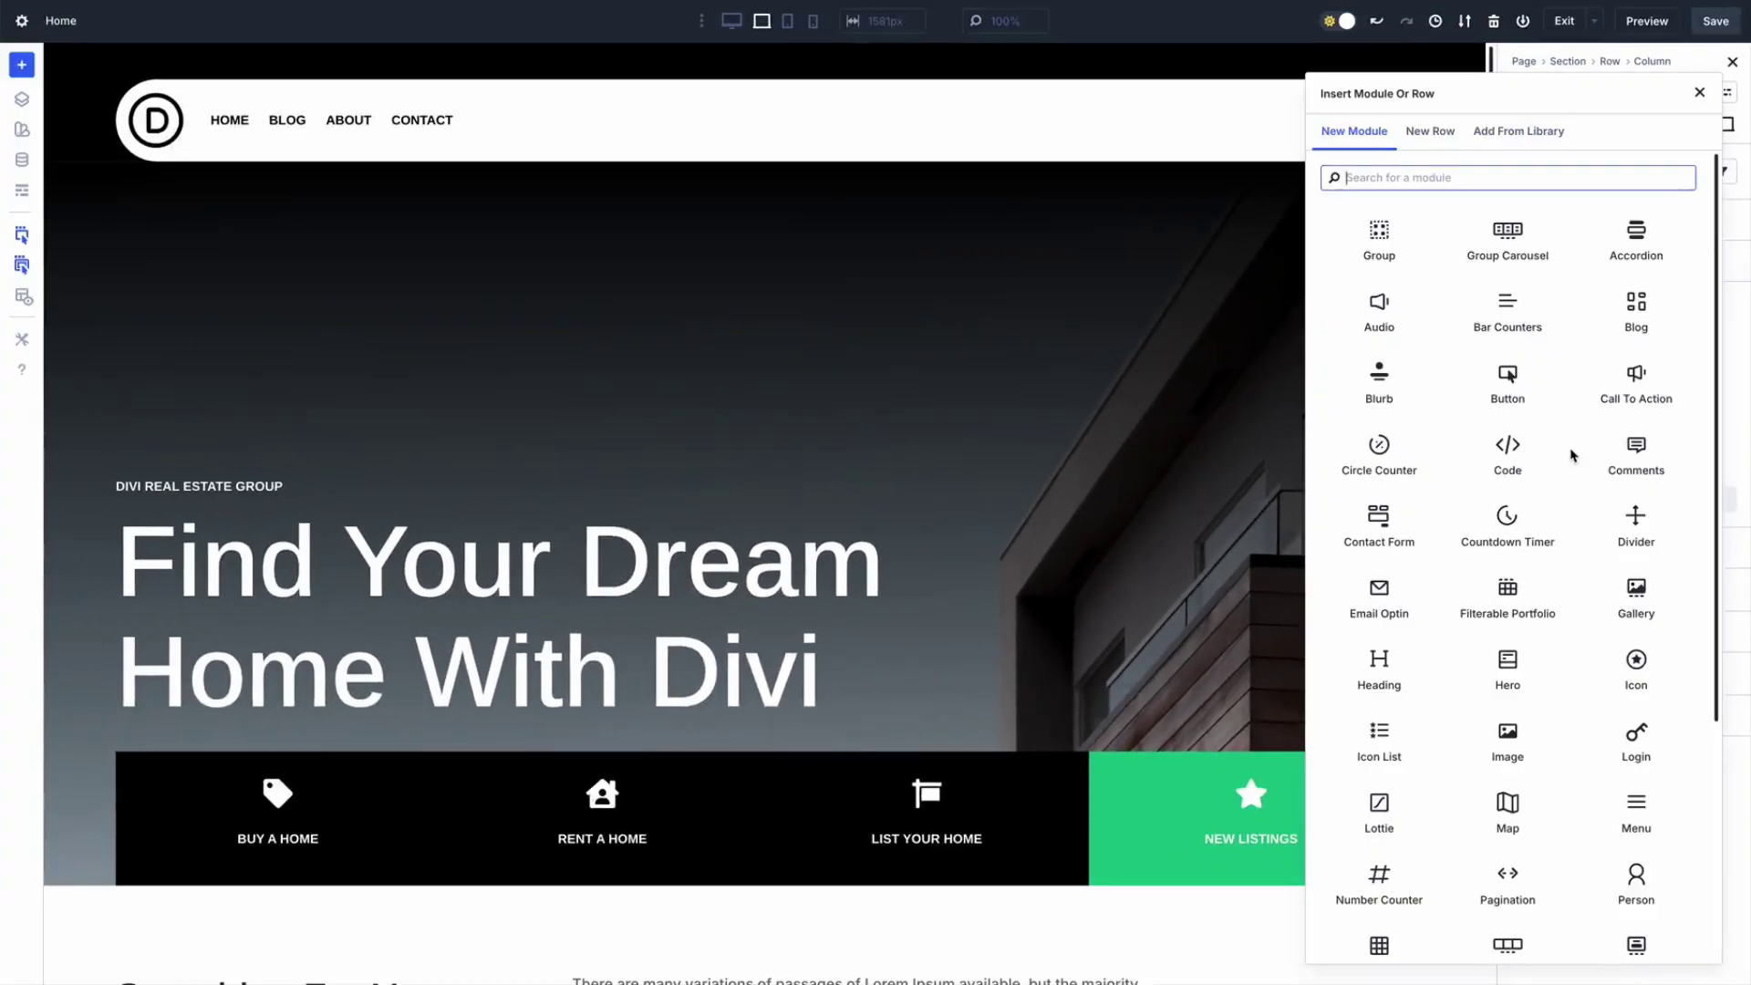
click(1505, 381)
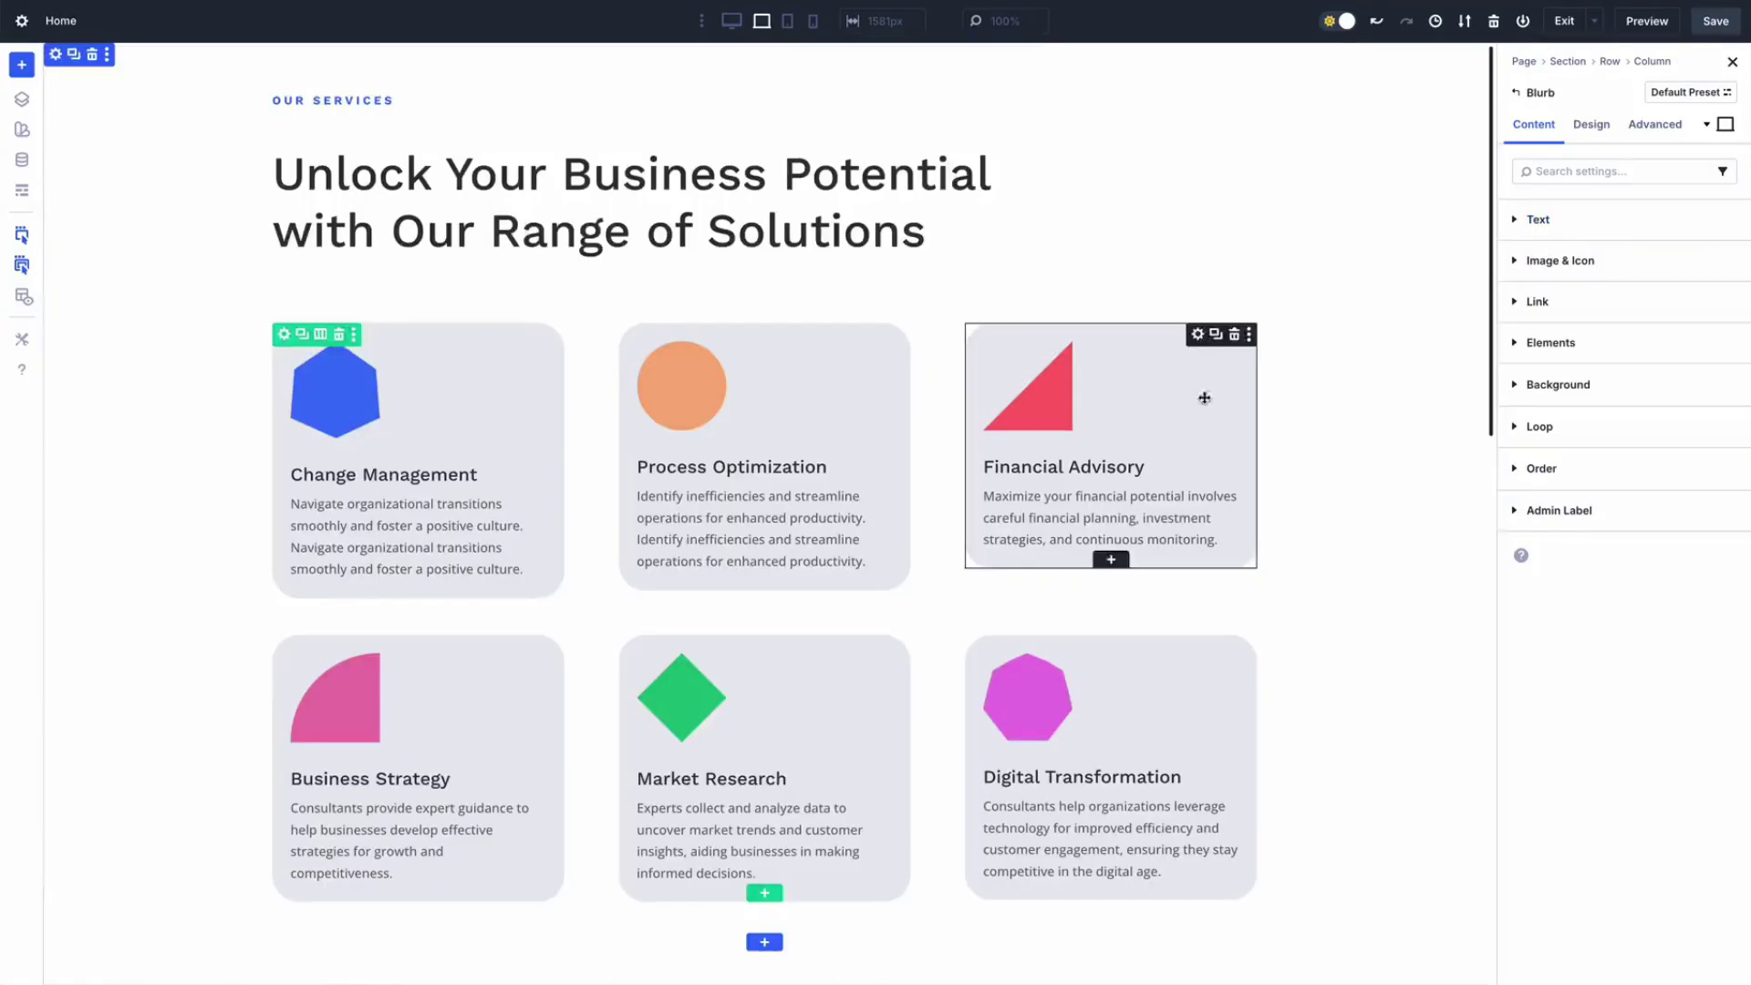
Nest a Button module inside the Financial Advisory blurb card
click(1602, 348)
click(1589, 383)
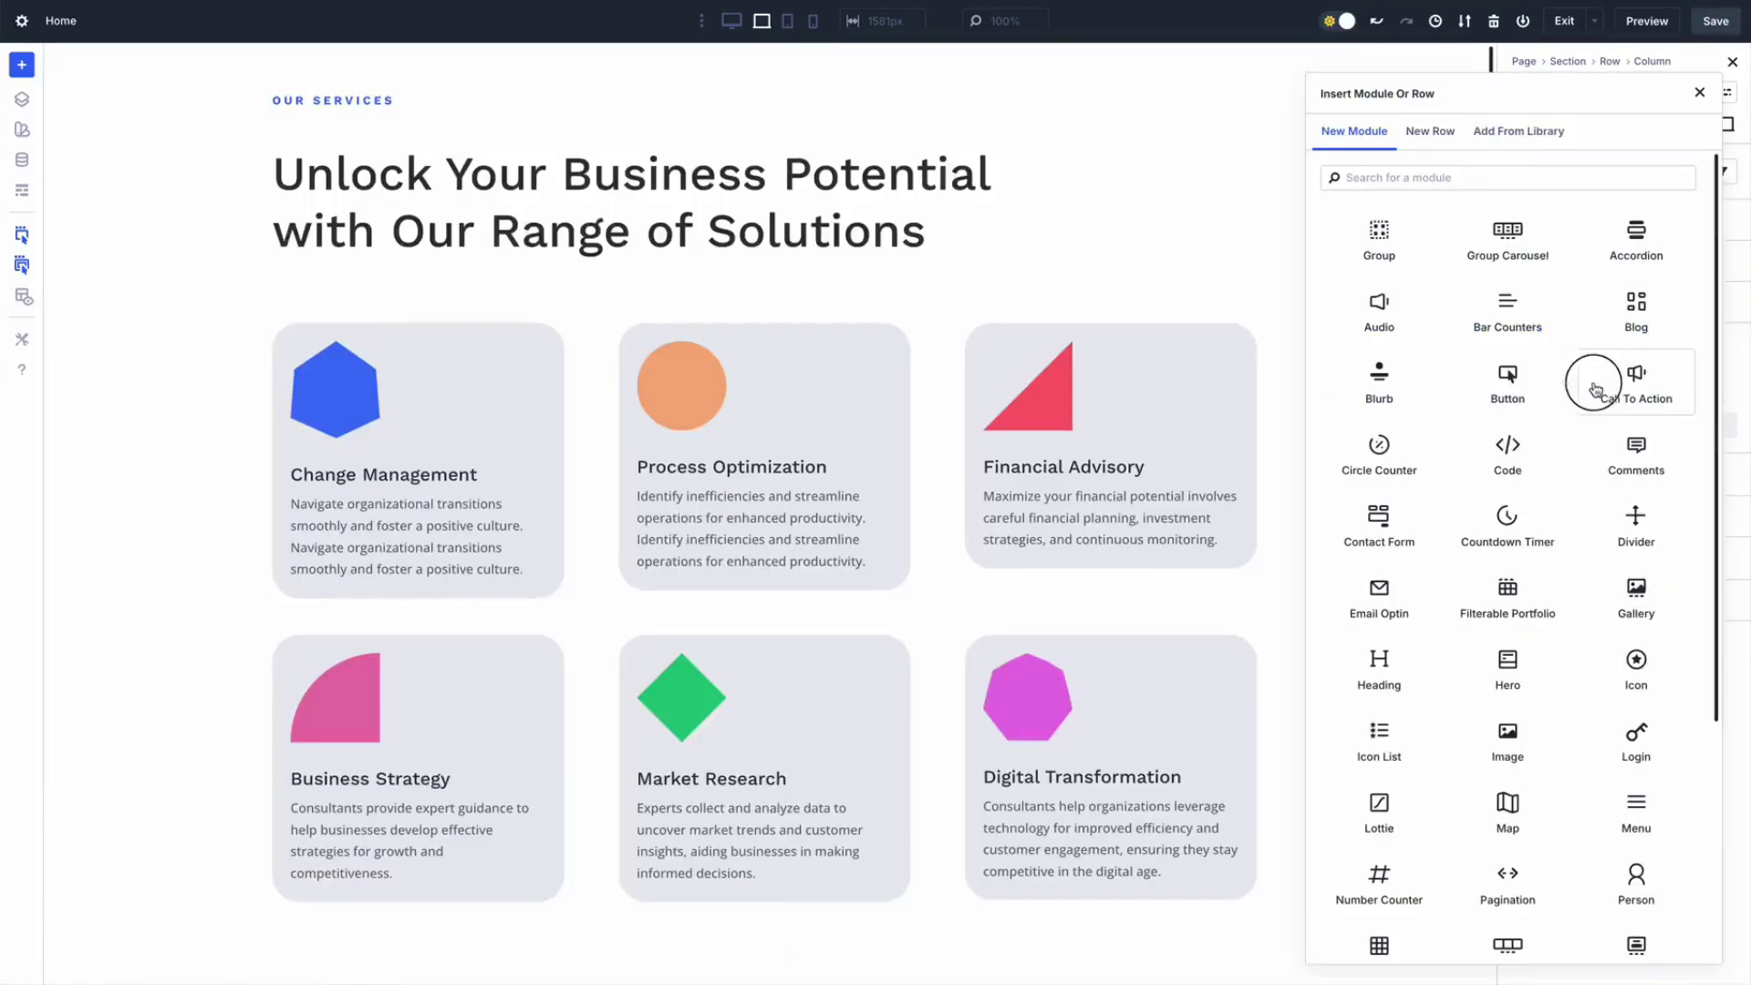
click(1508, 383)
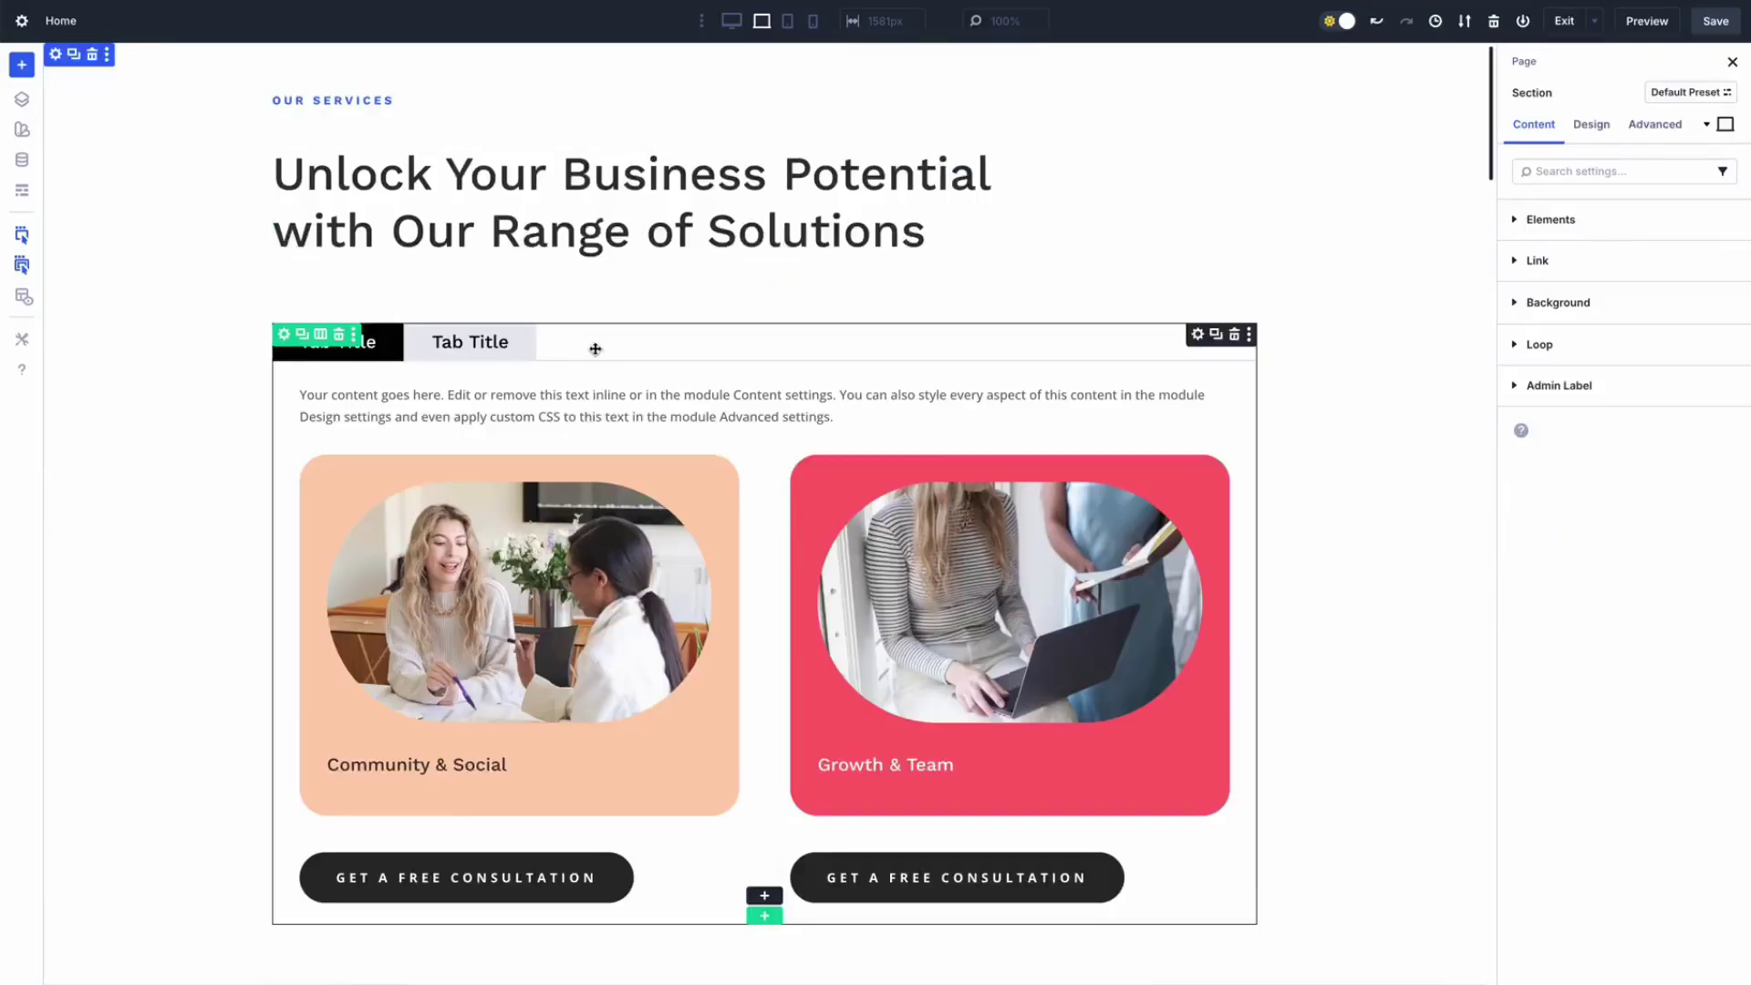
Insert a Toggle module into the selected tab via search, and drag the slider module toward it
click(594, 405)
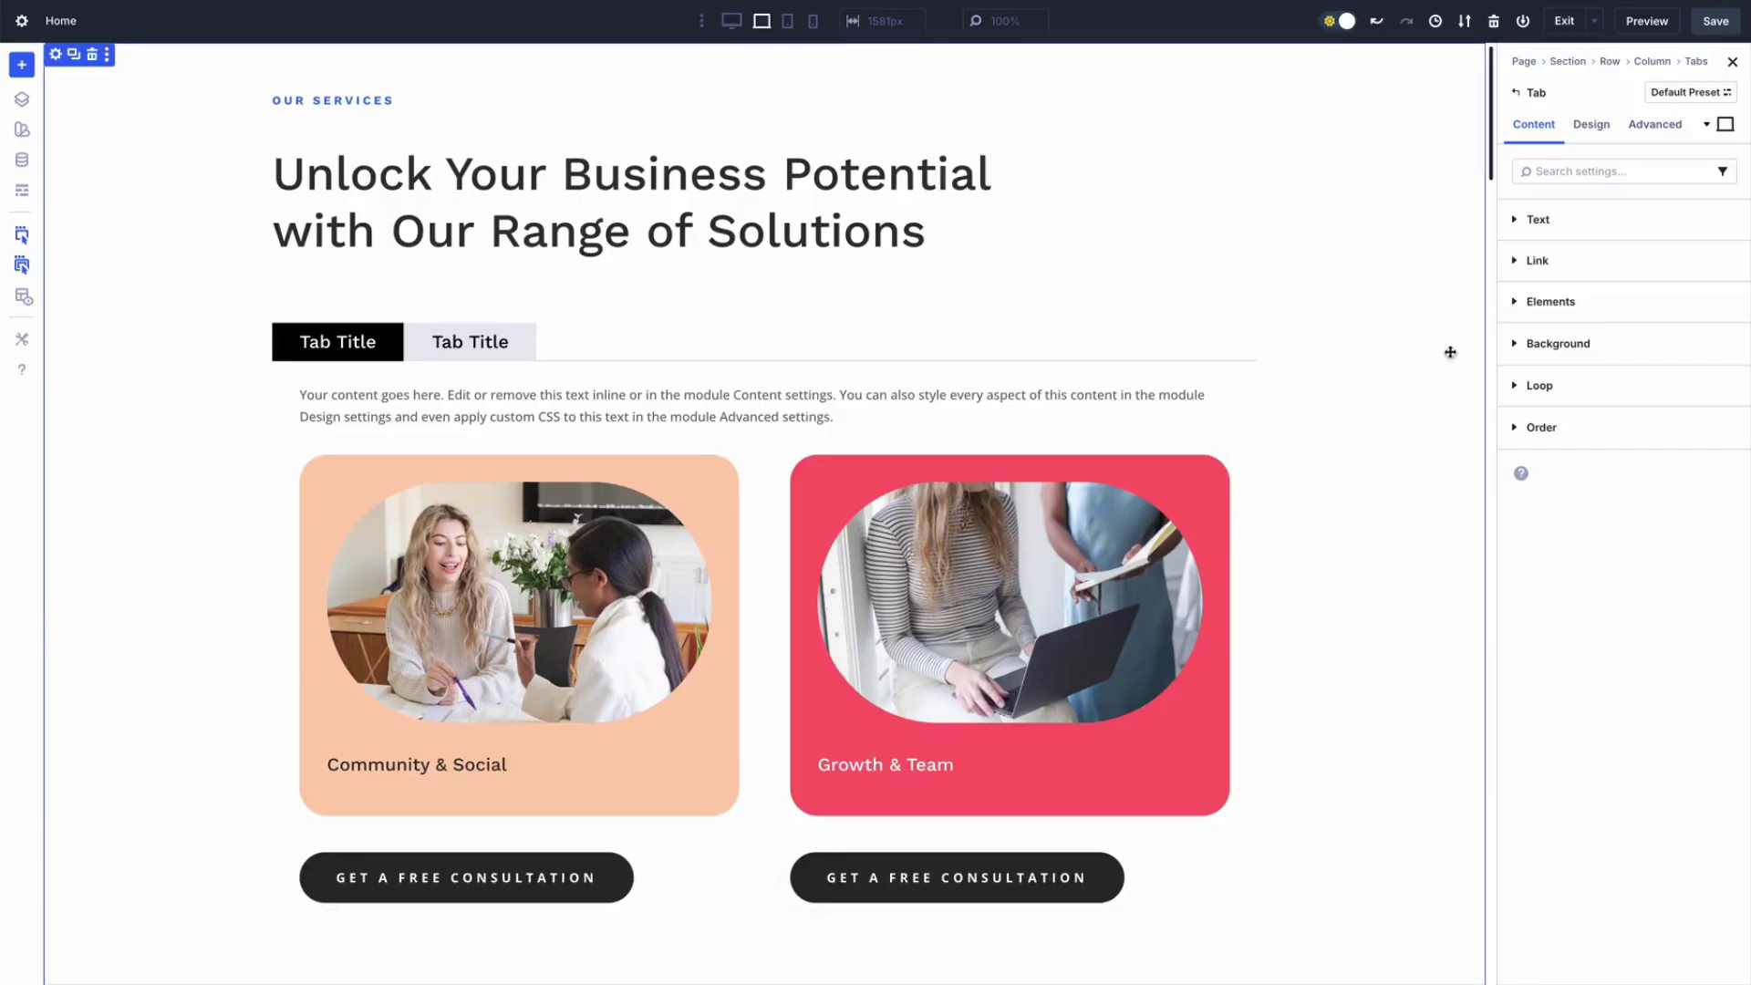
click(1516, 301)
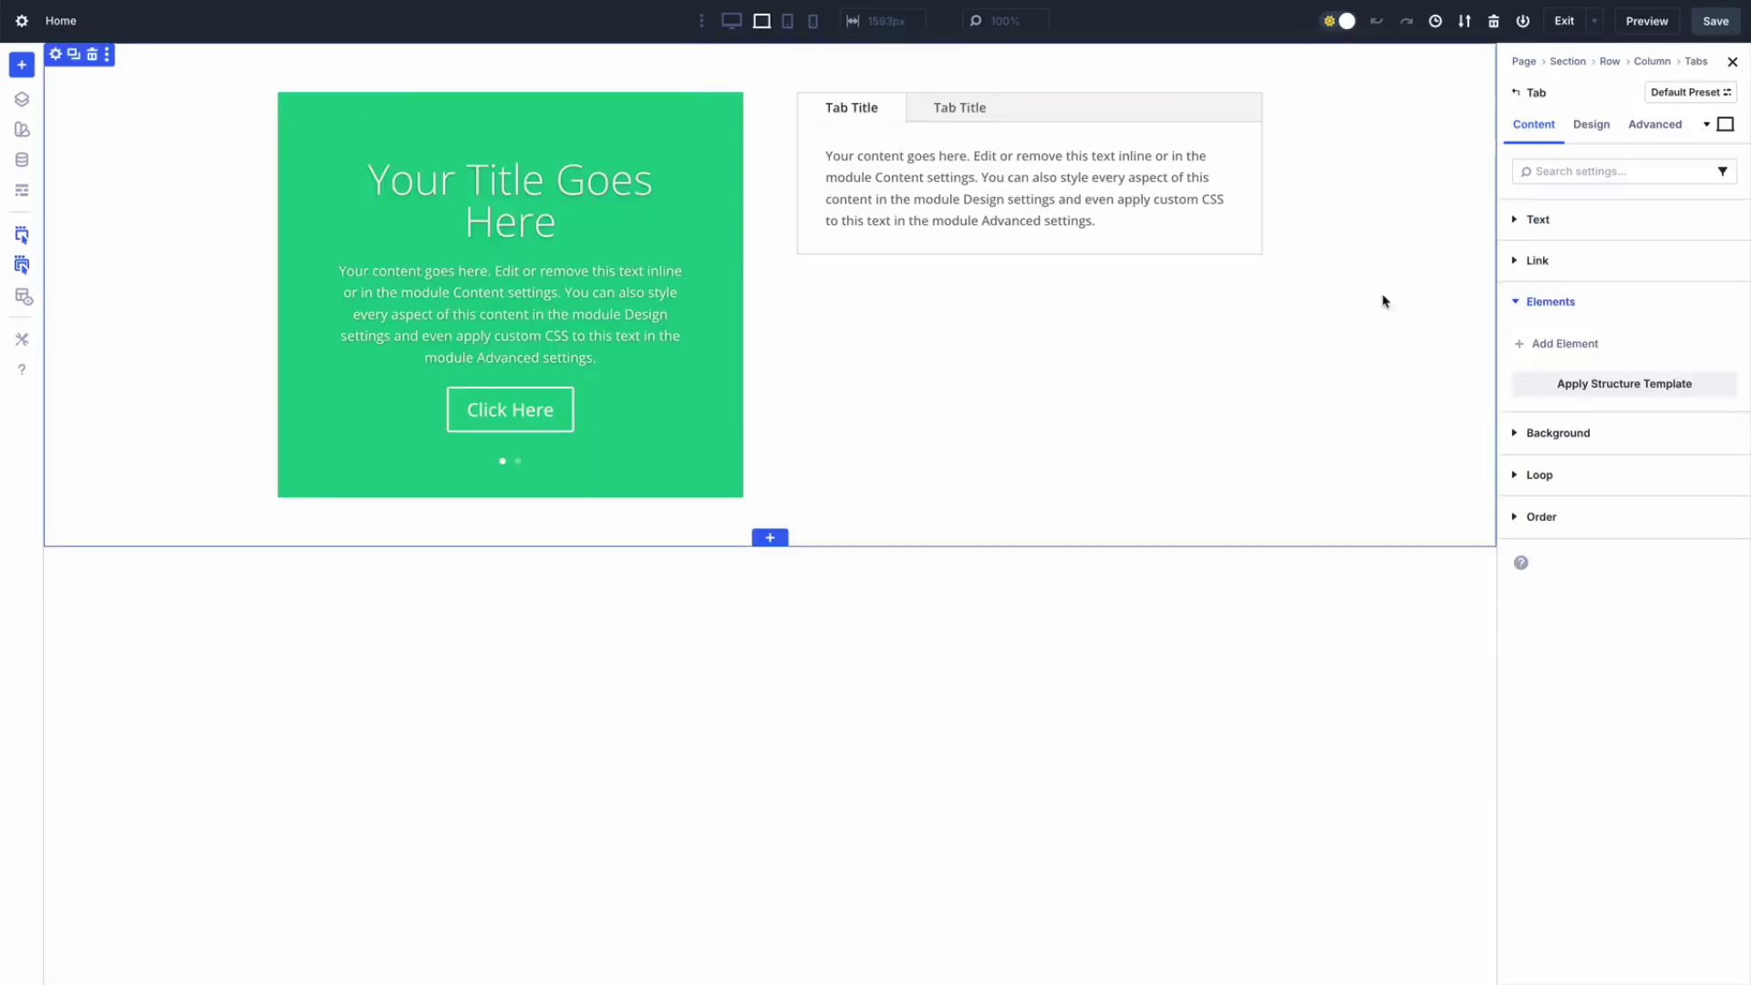
click(1520, 344)
text(toggle)
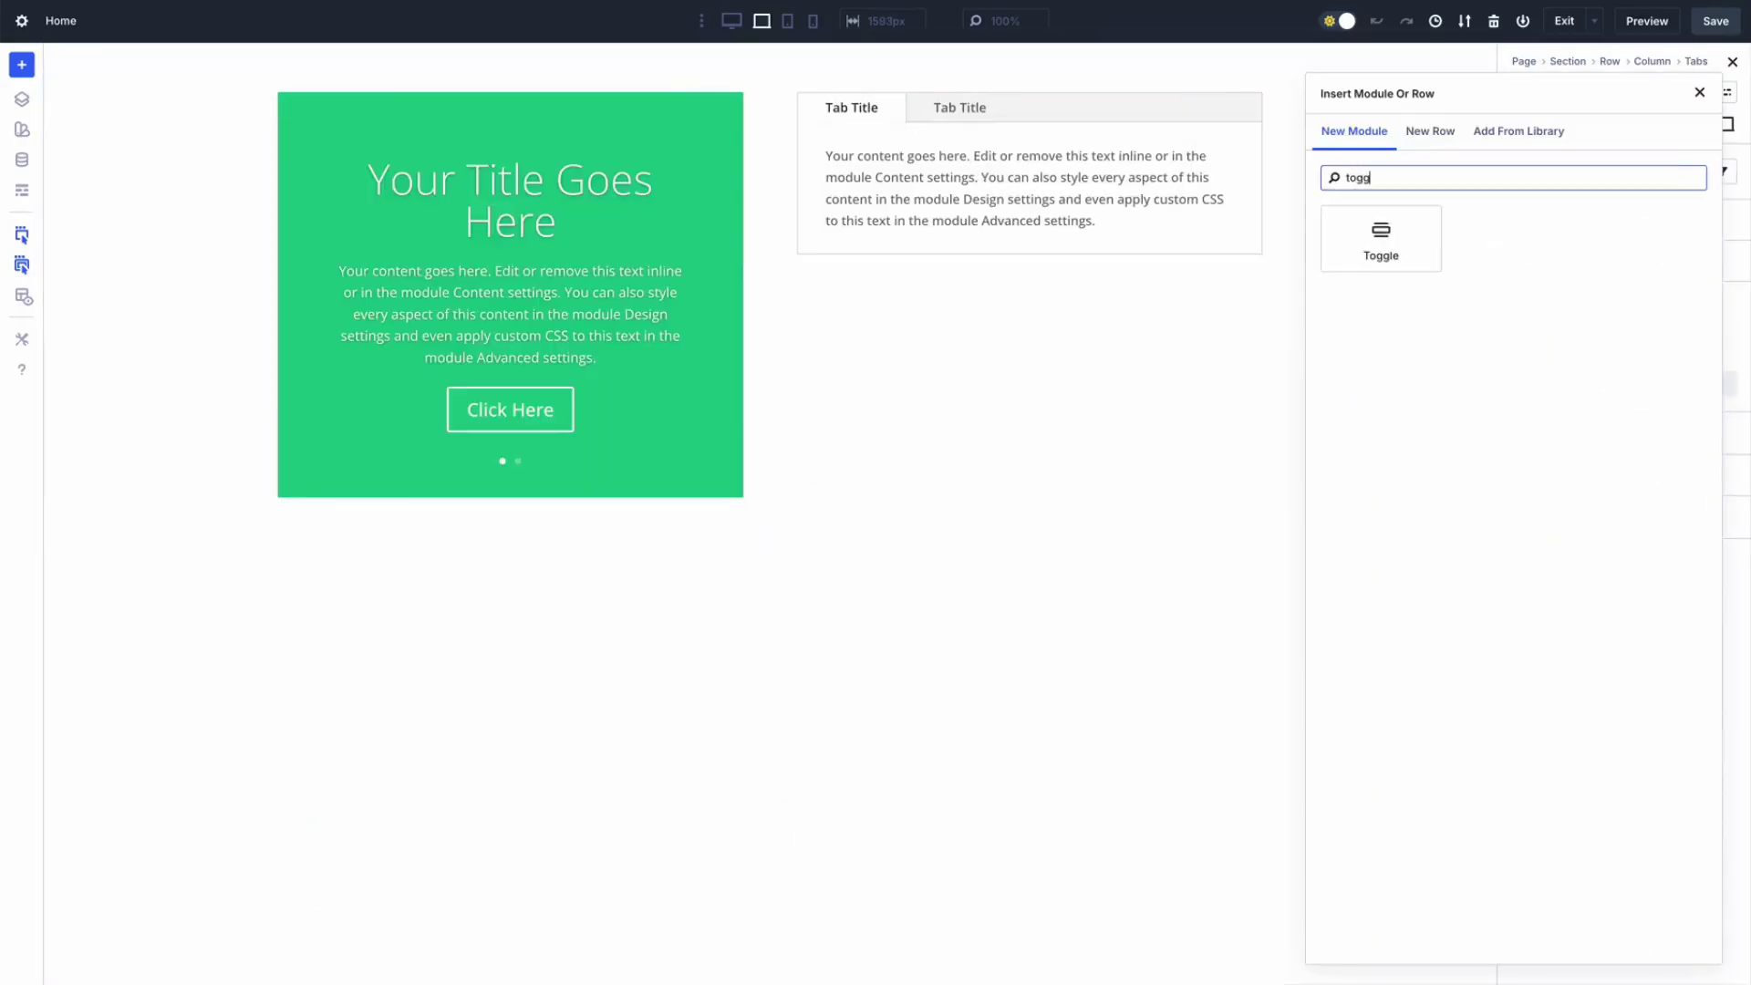
click(1381, 235)
click(1039, 288)
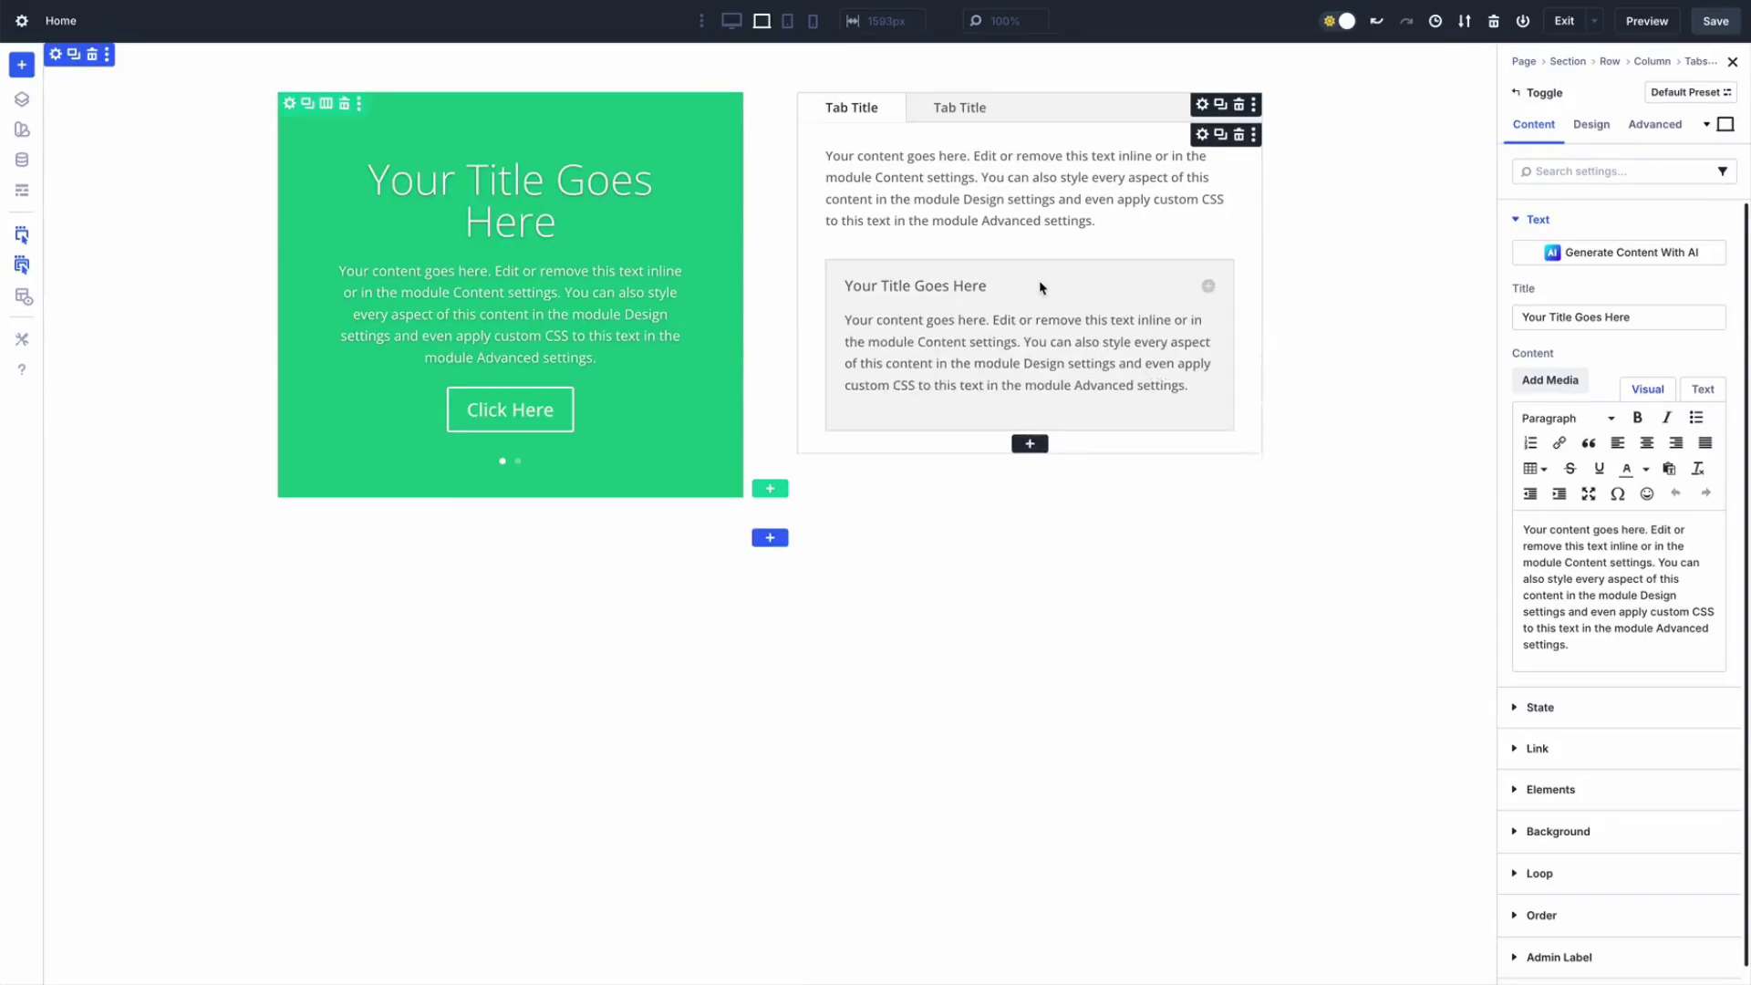
drag(590, 164, 992, 358)
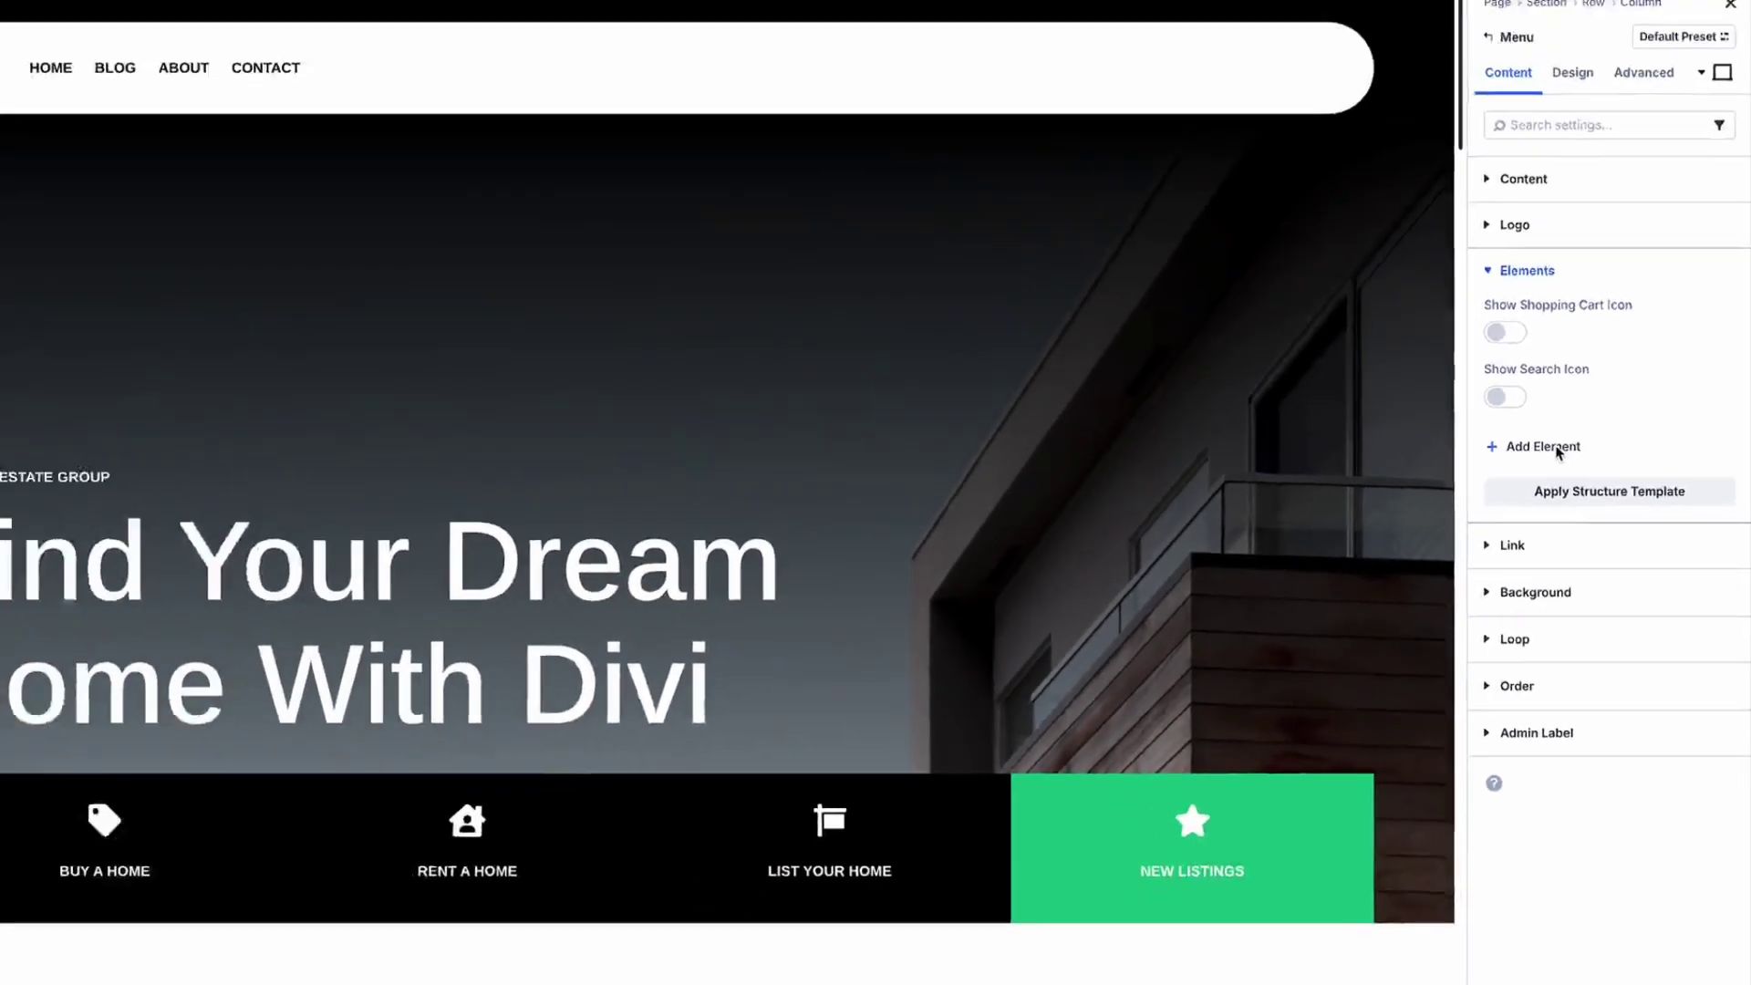
Add Button modules inside the header menu and the Financial Advisory card
click(1557, 447)
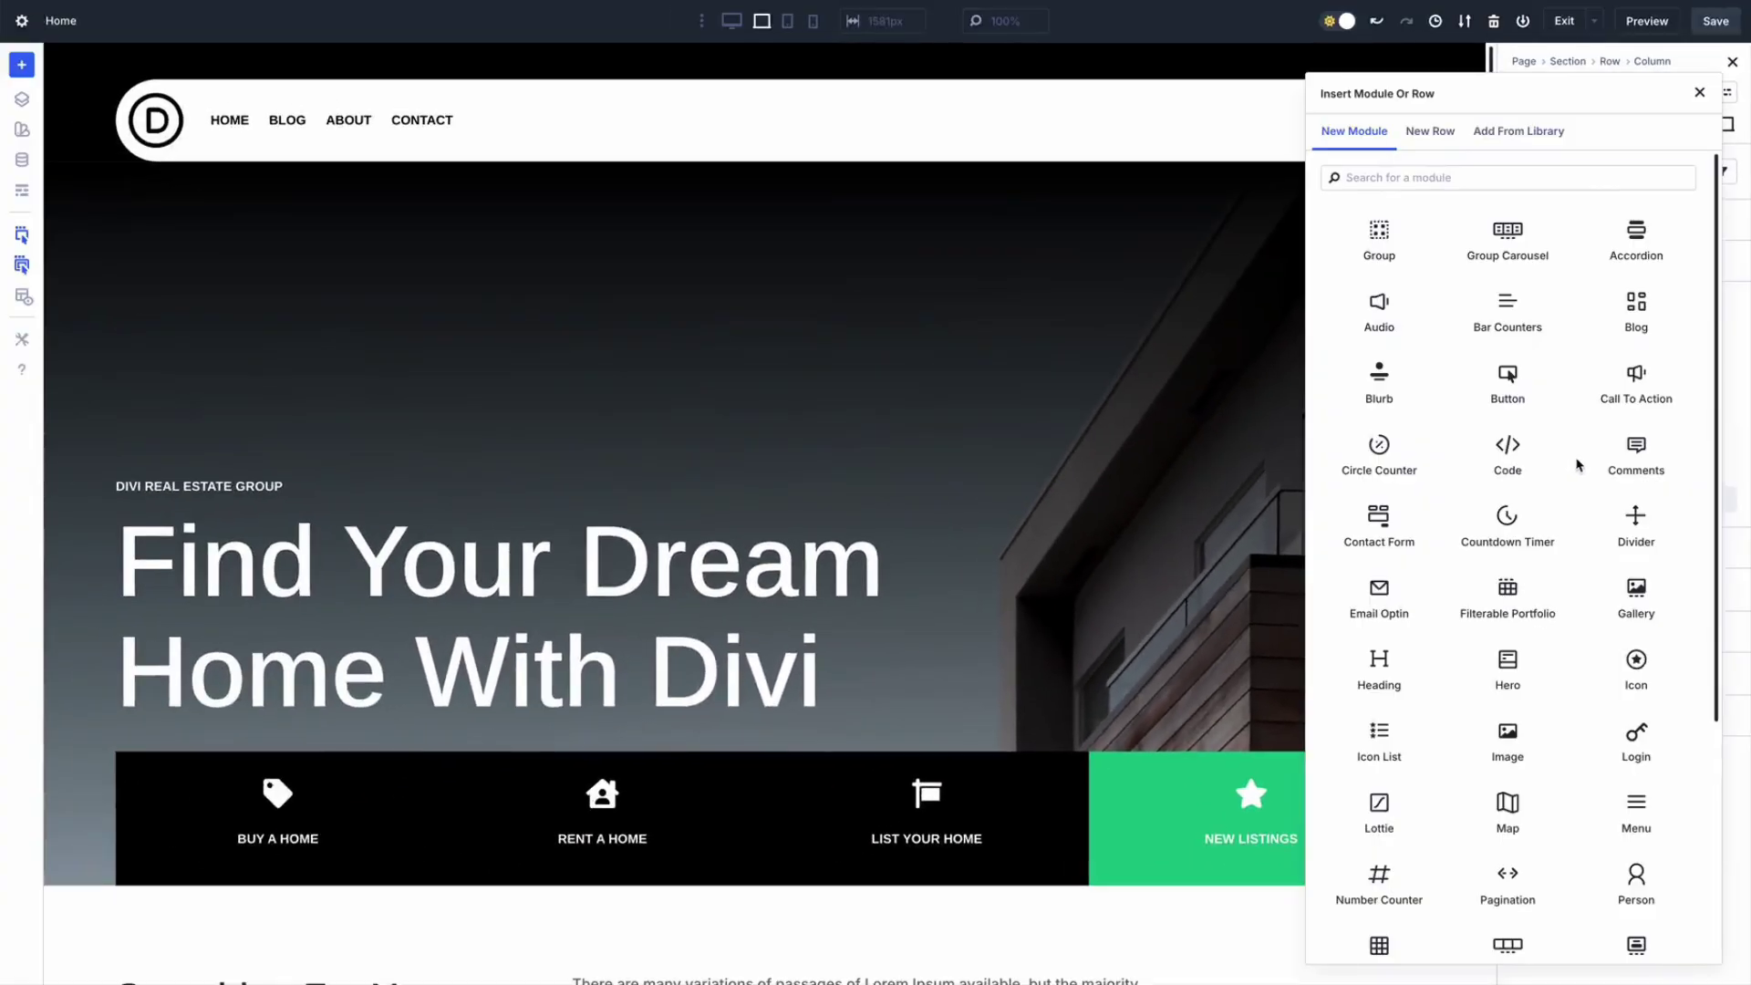
click(1503, 383)
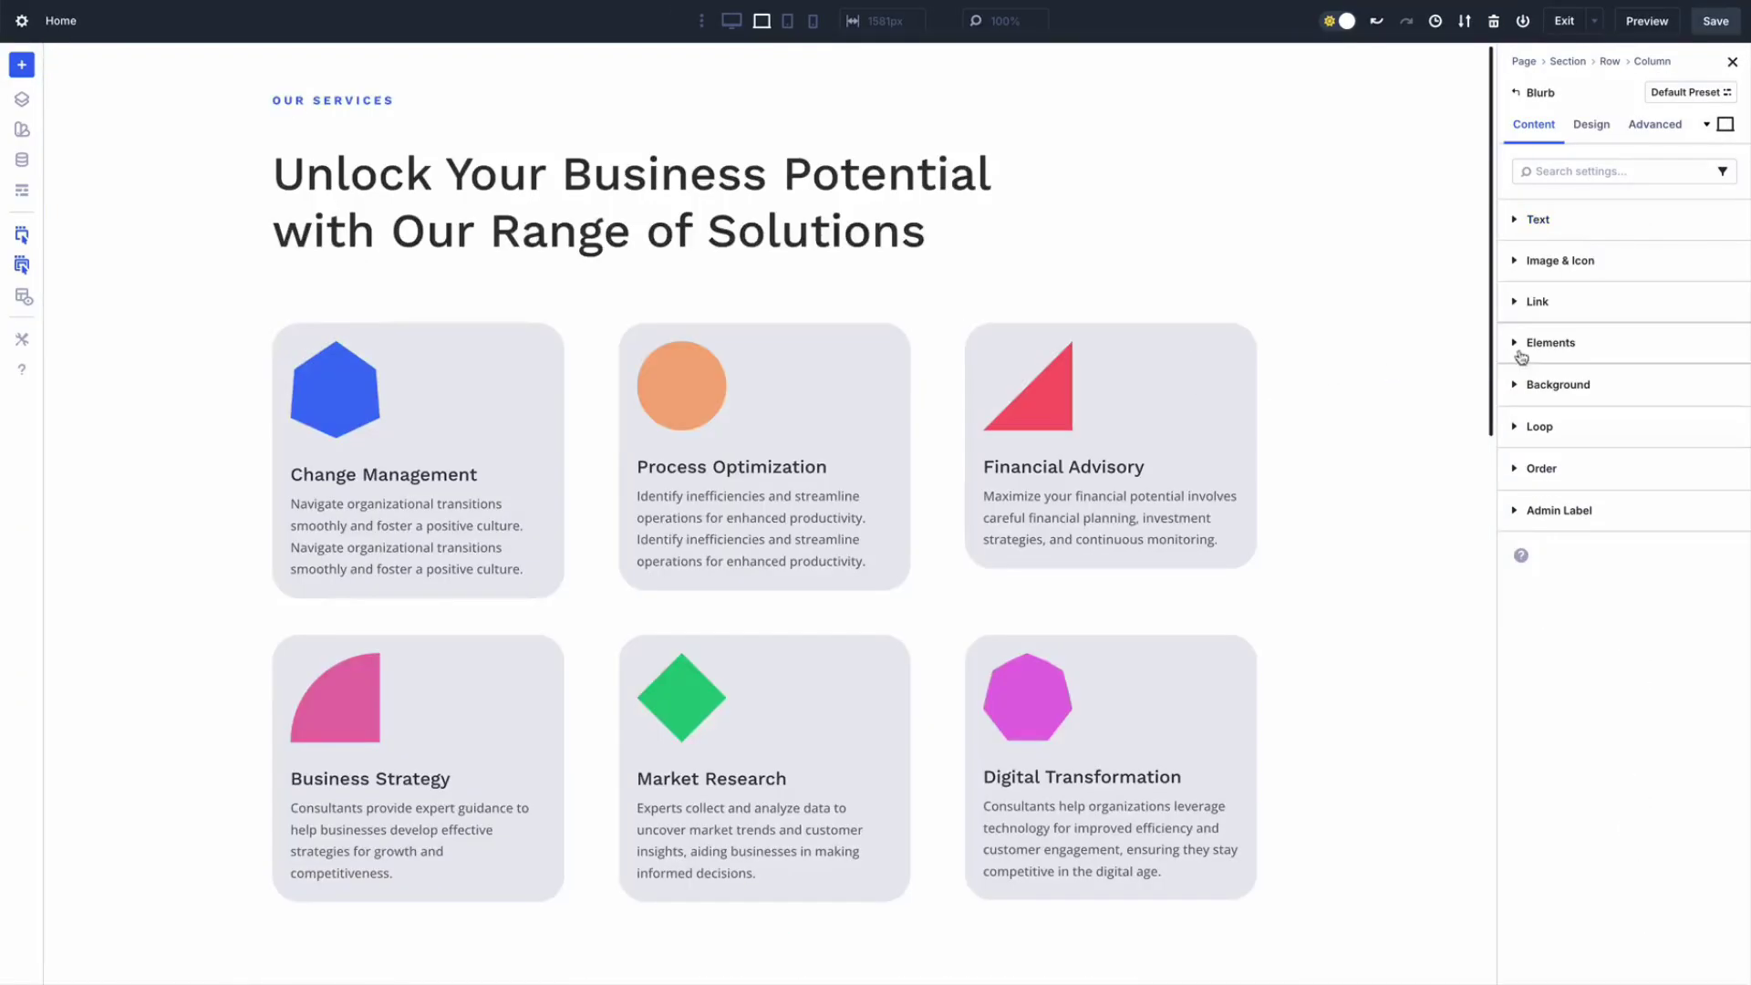
click(1603, 347)
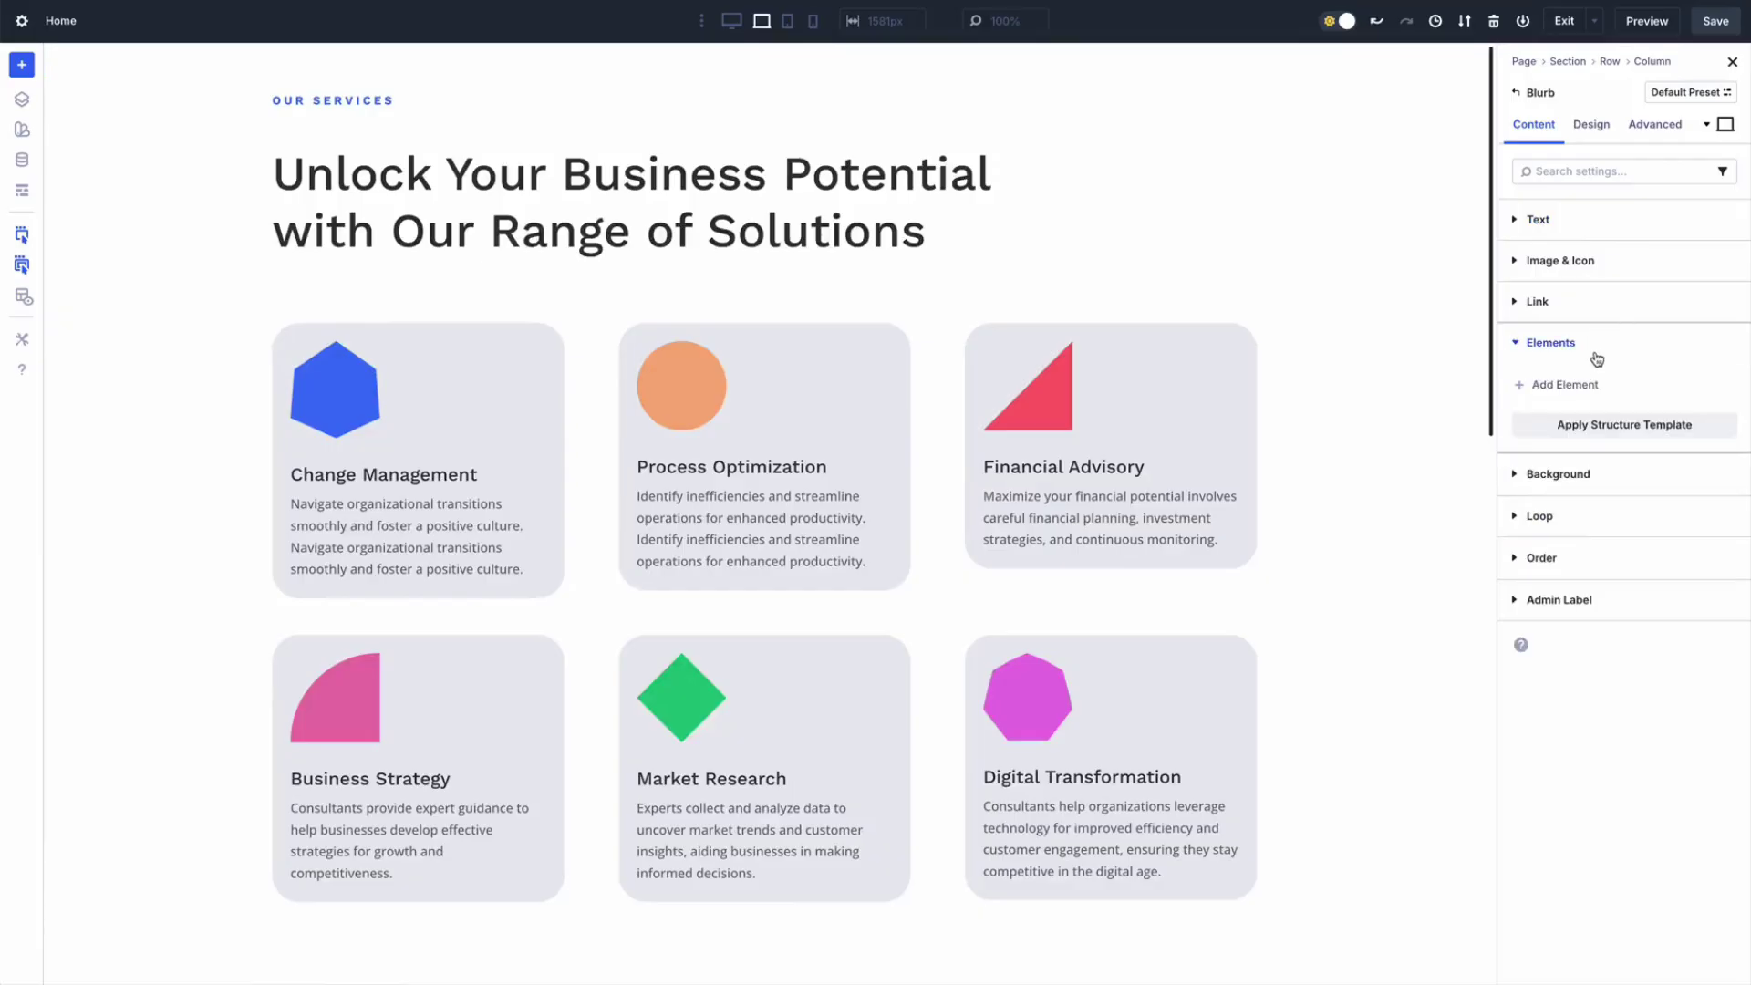
click(1594, 384)
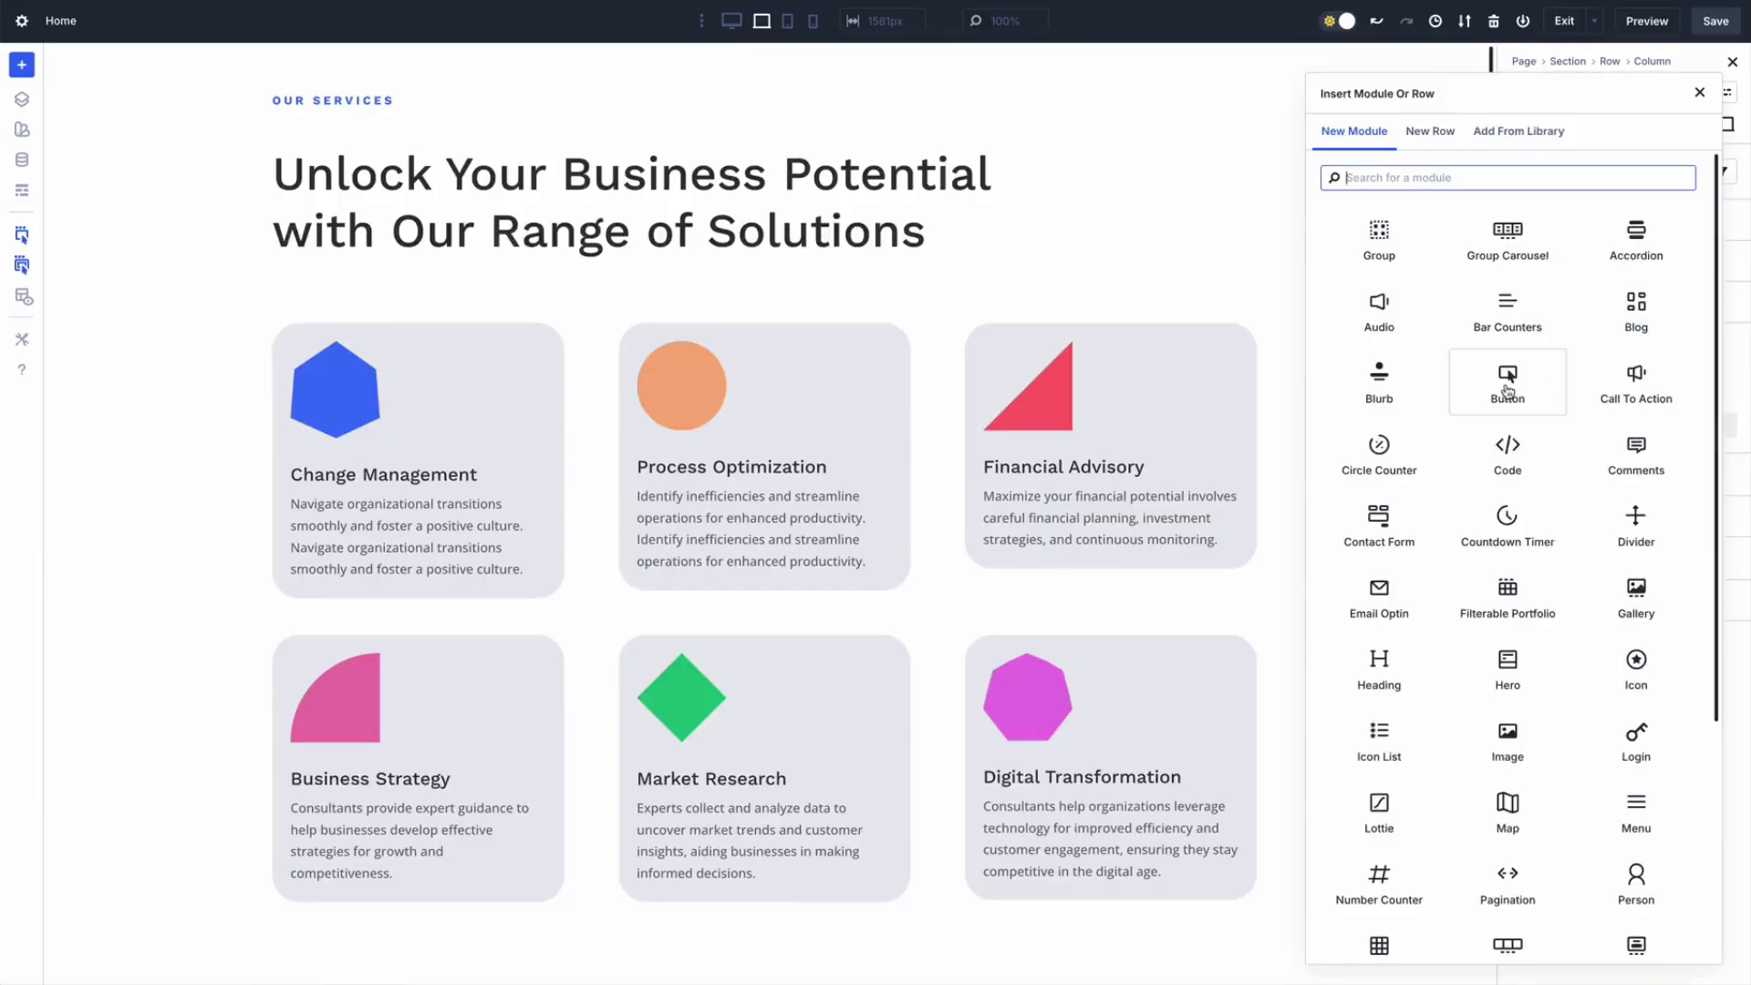
click(1507, 383)
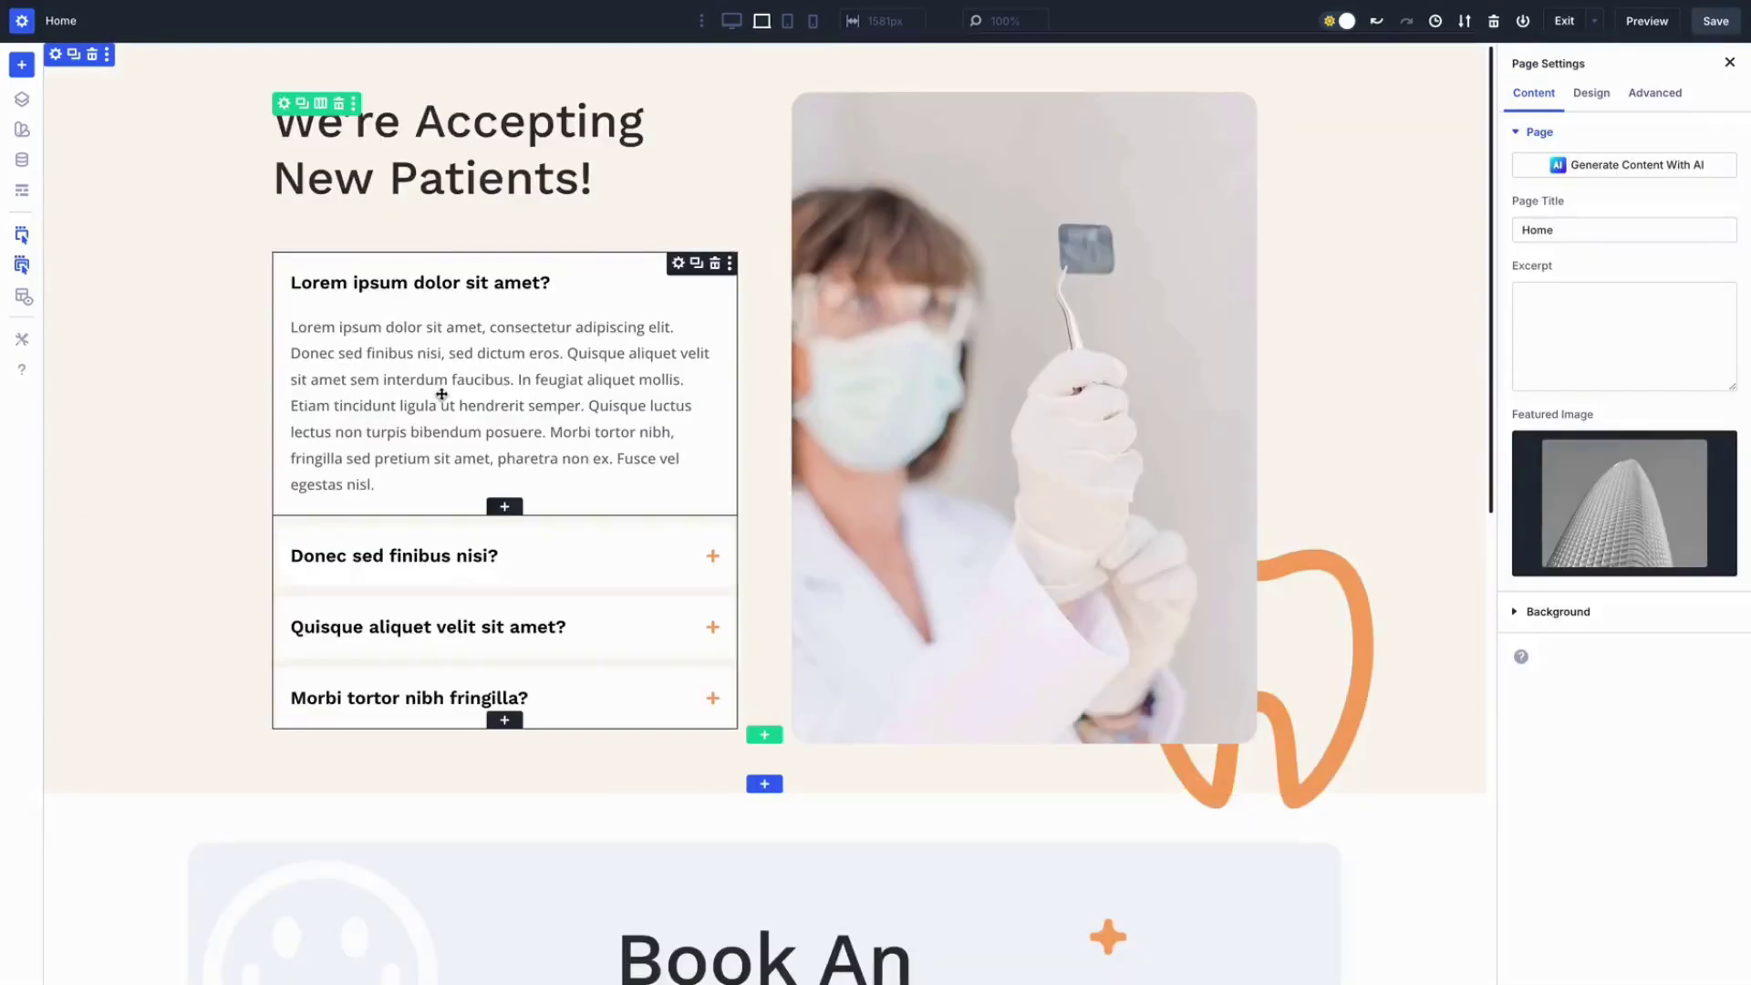
Insert a Button module inside the open accordion item using Add Element Inside
right_click(442, 394)
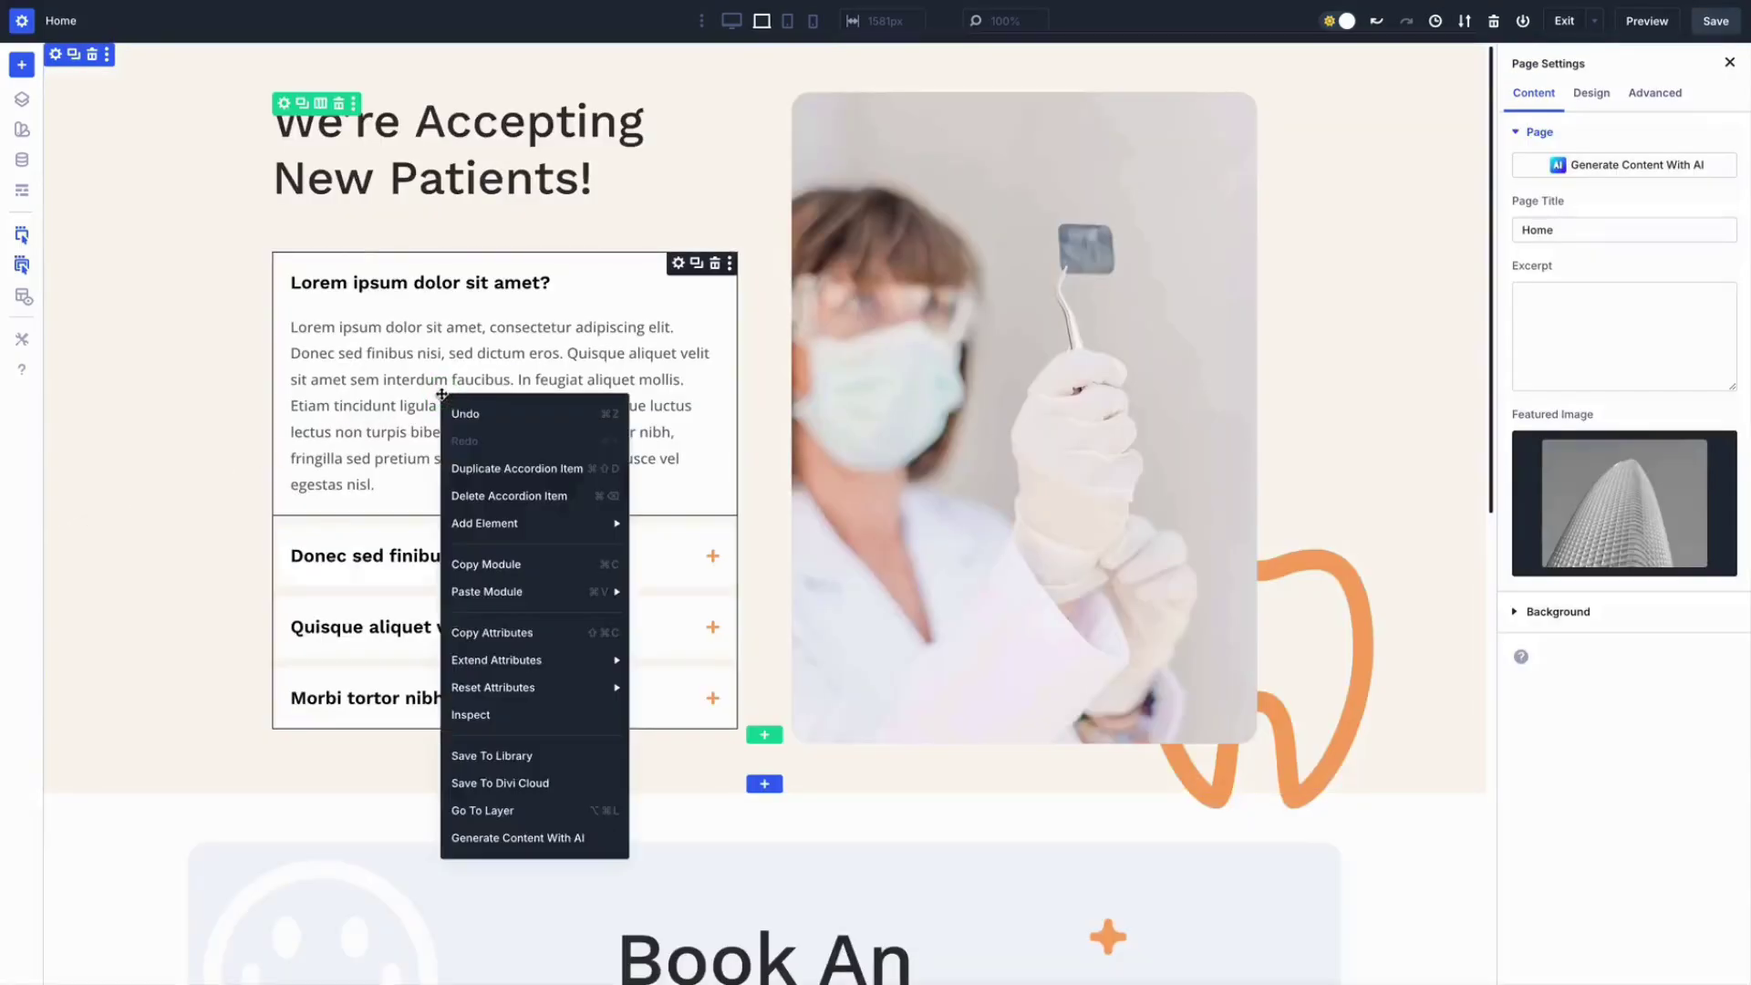
mouse_move(619, 538)
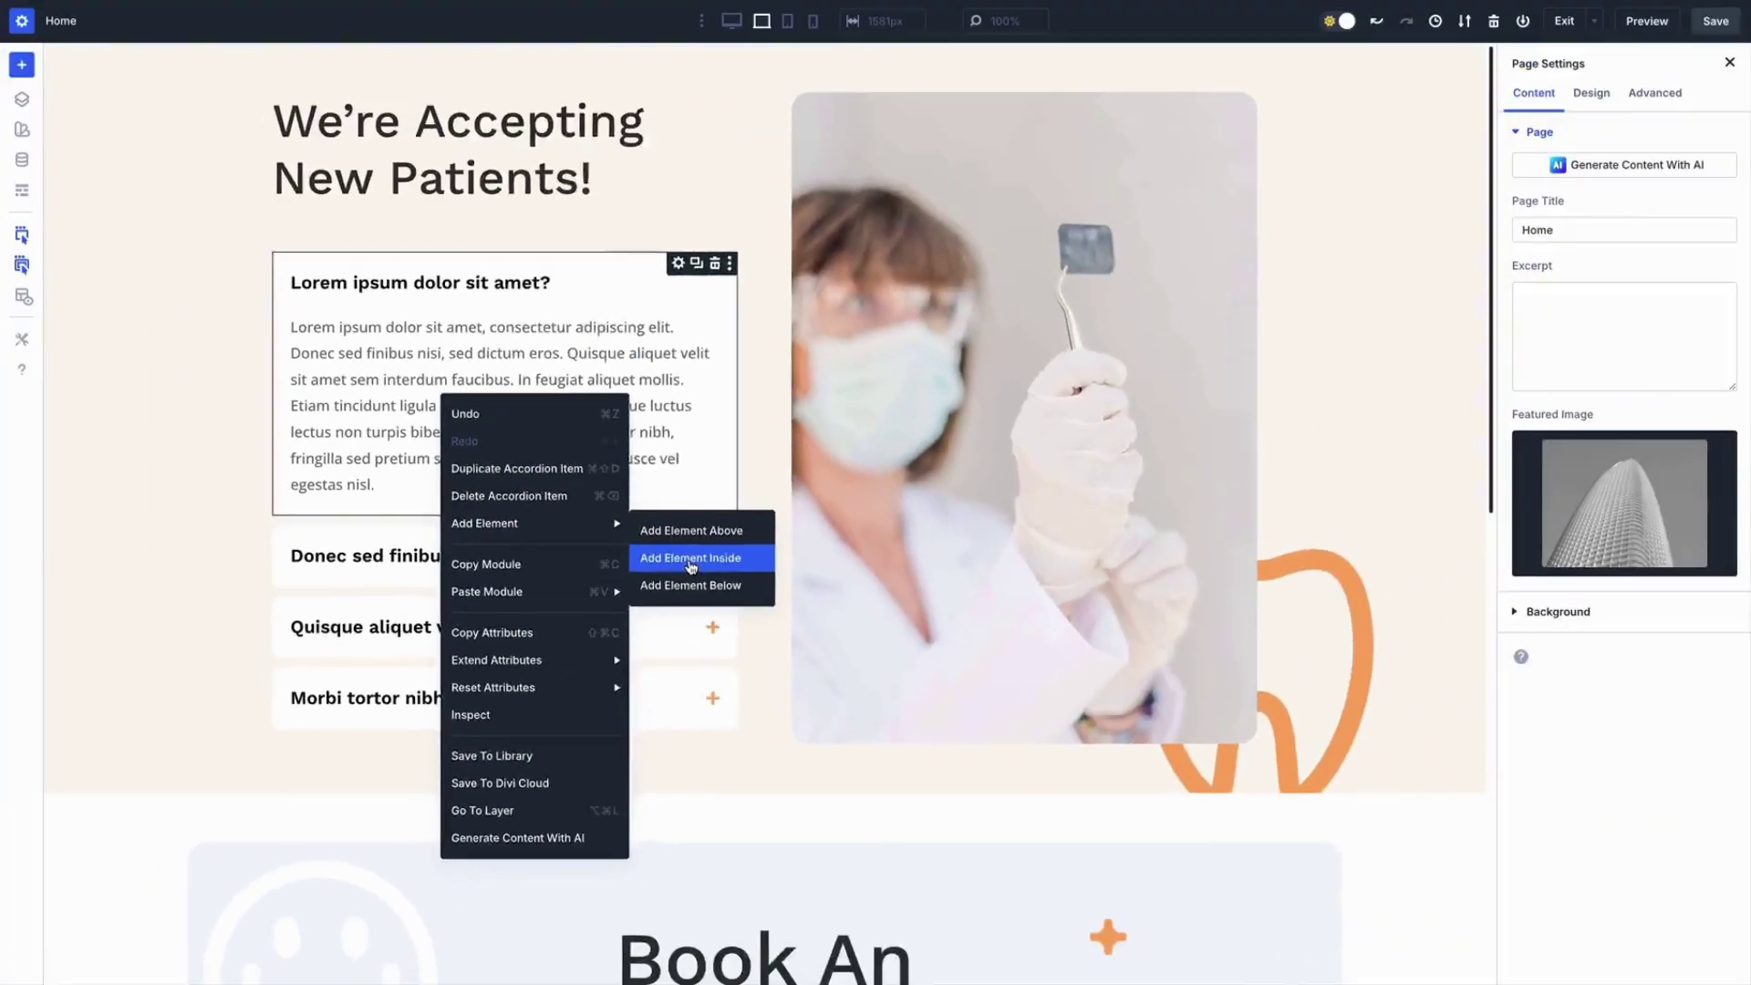
click(966, 368)
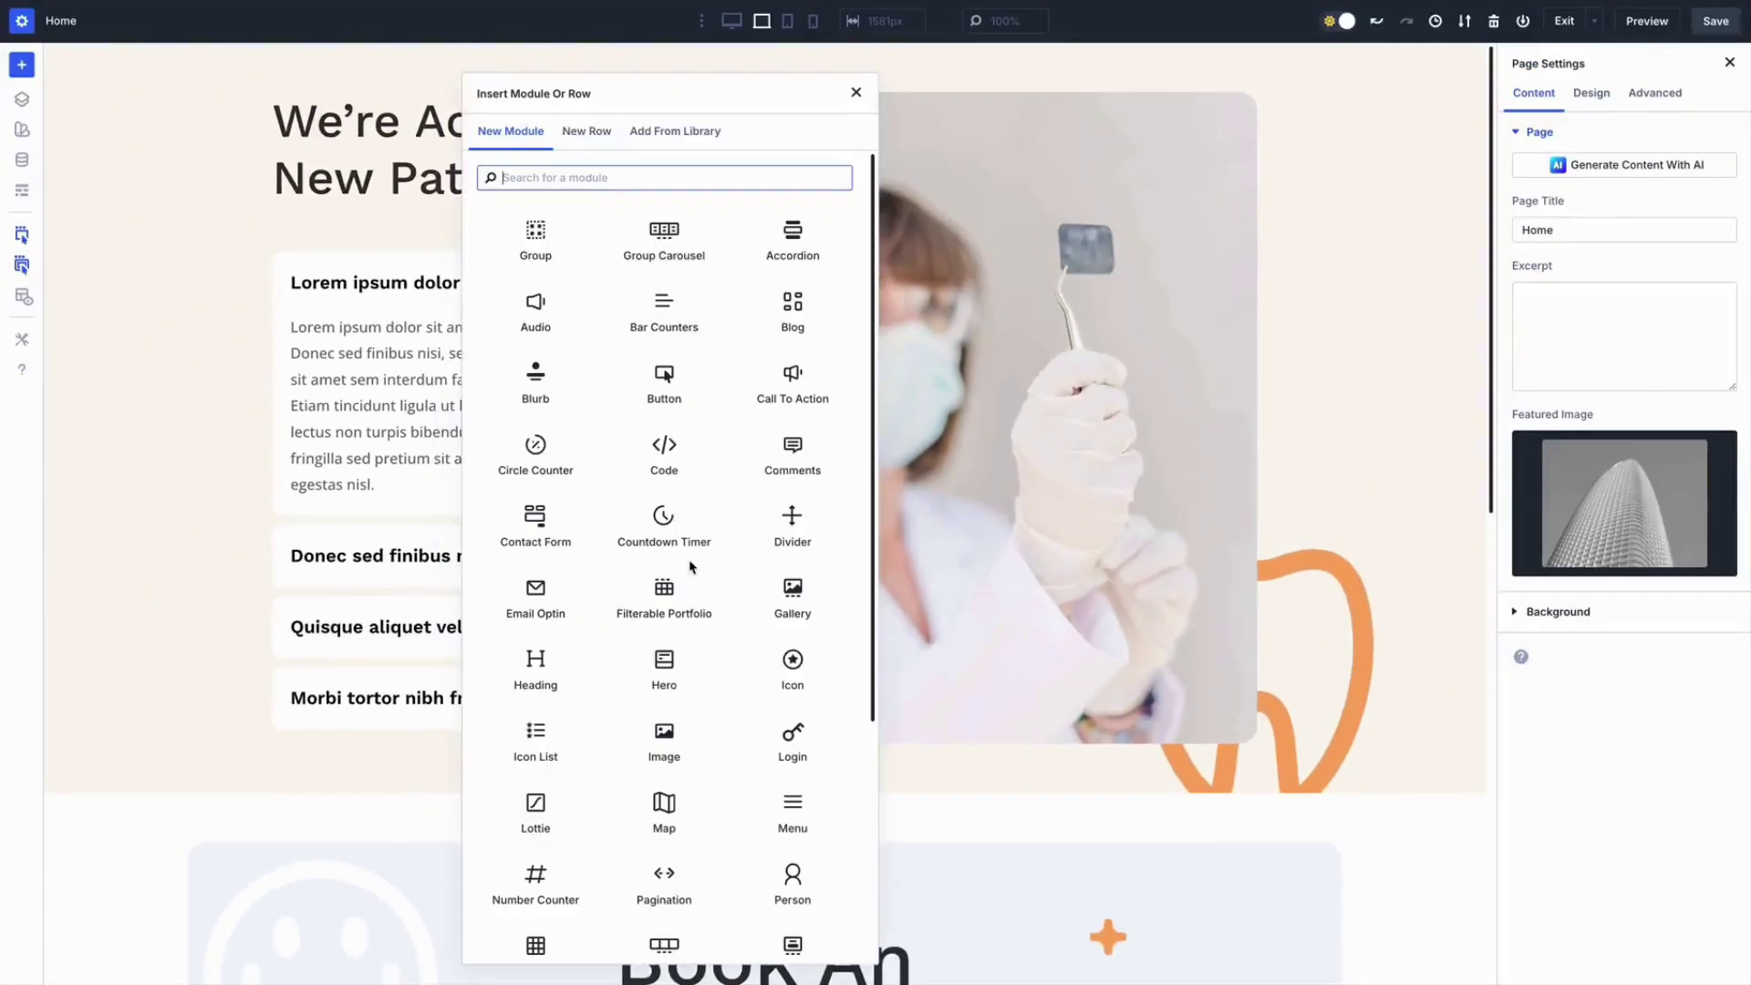
click(672, 393)
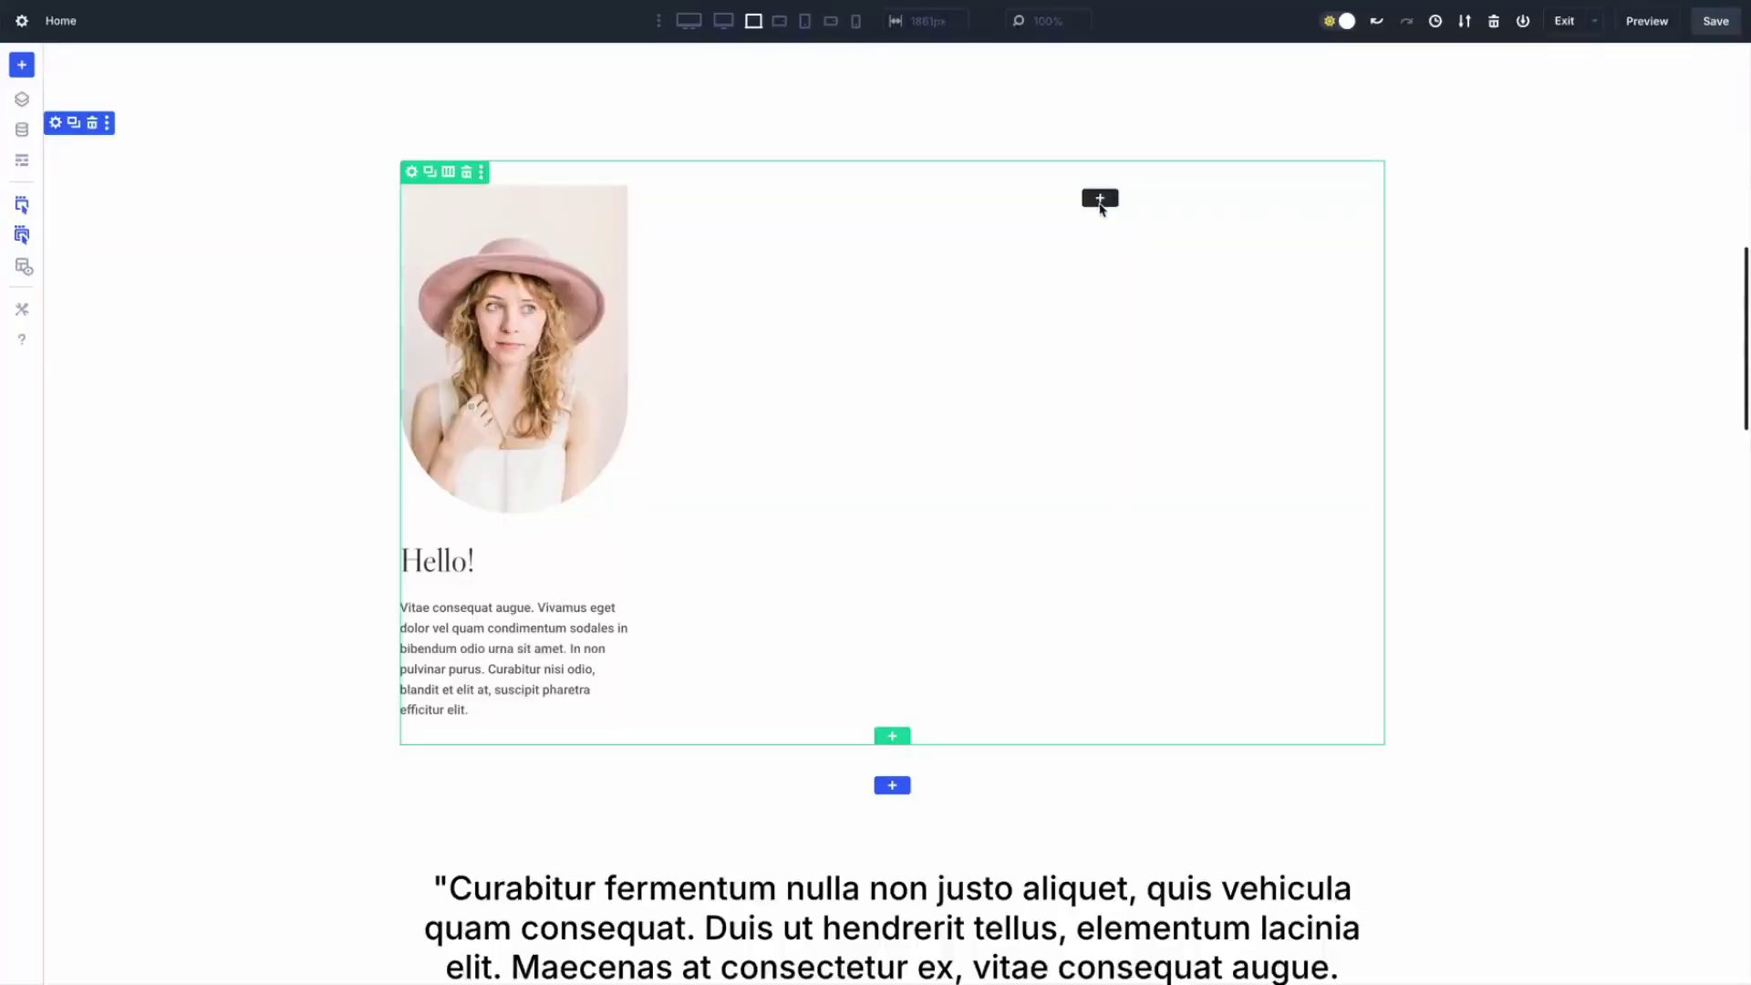
Drag the nested row of three Image modules onto the page canvas
drag(1098, 195, 1098, 203)
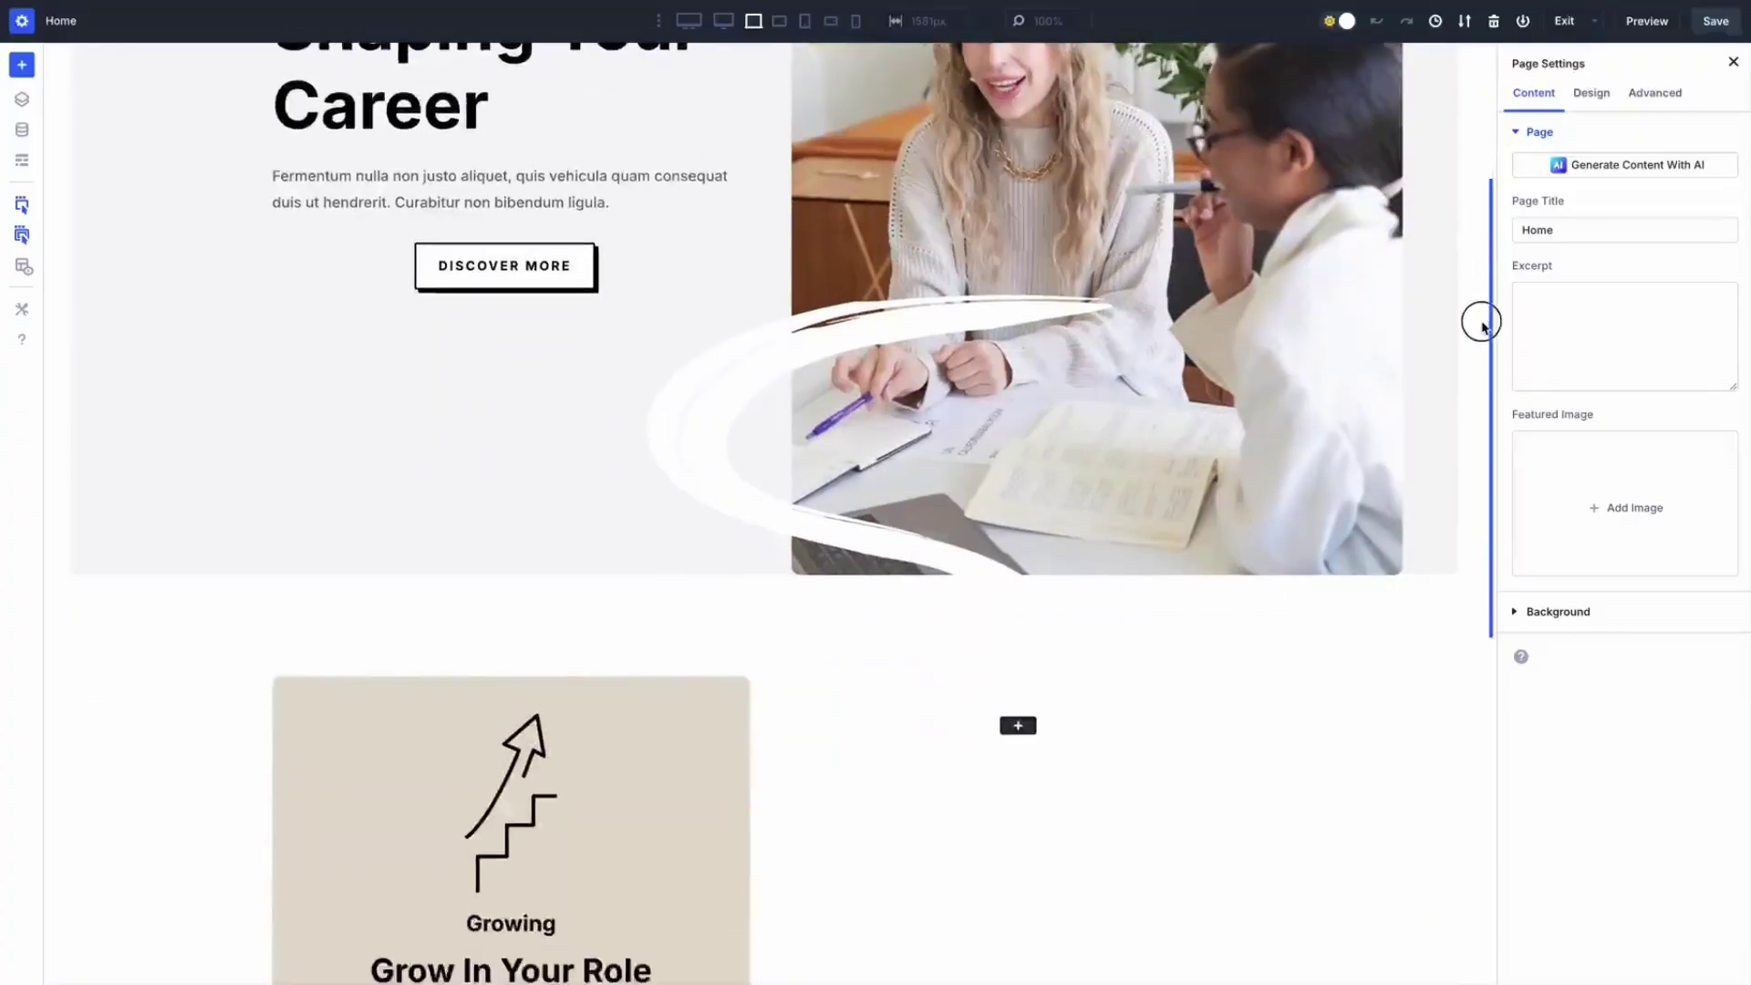
Insert a two-column row in the Grow In Your Role card with a Button in the left column
scroll(1470, 497, down, 4)
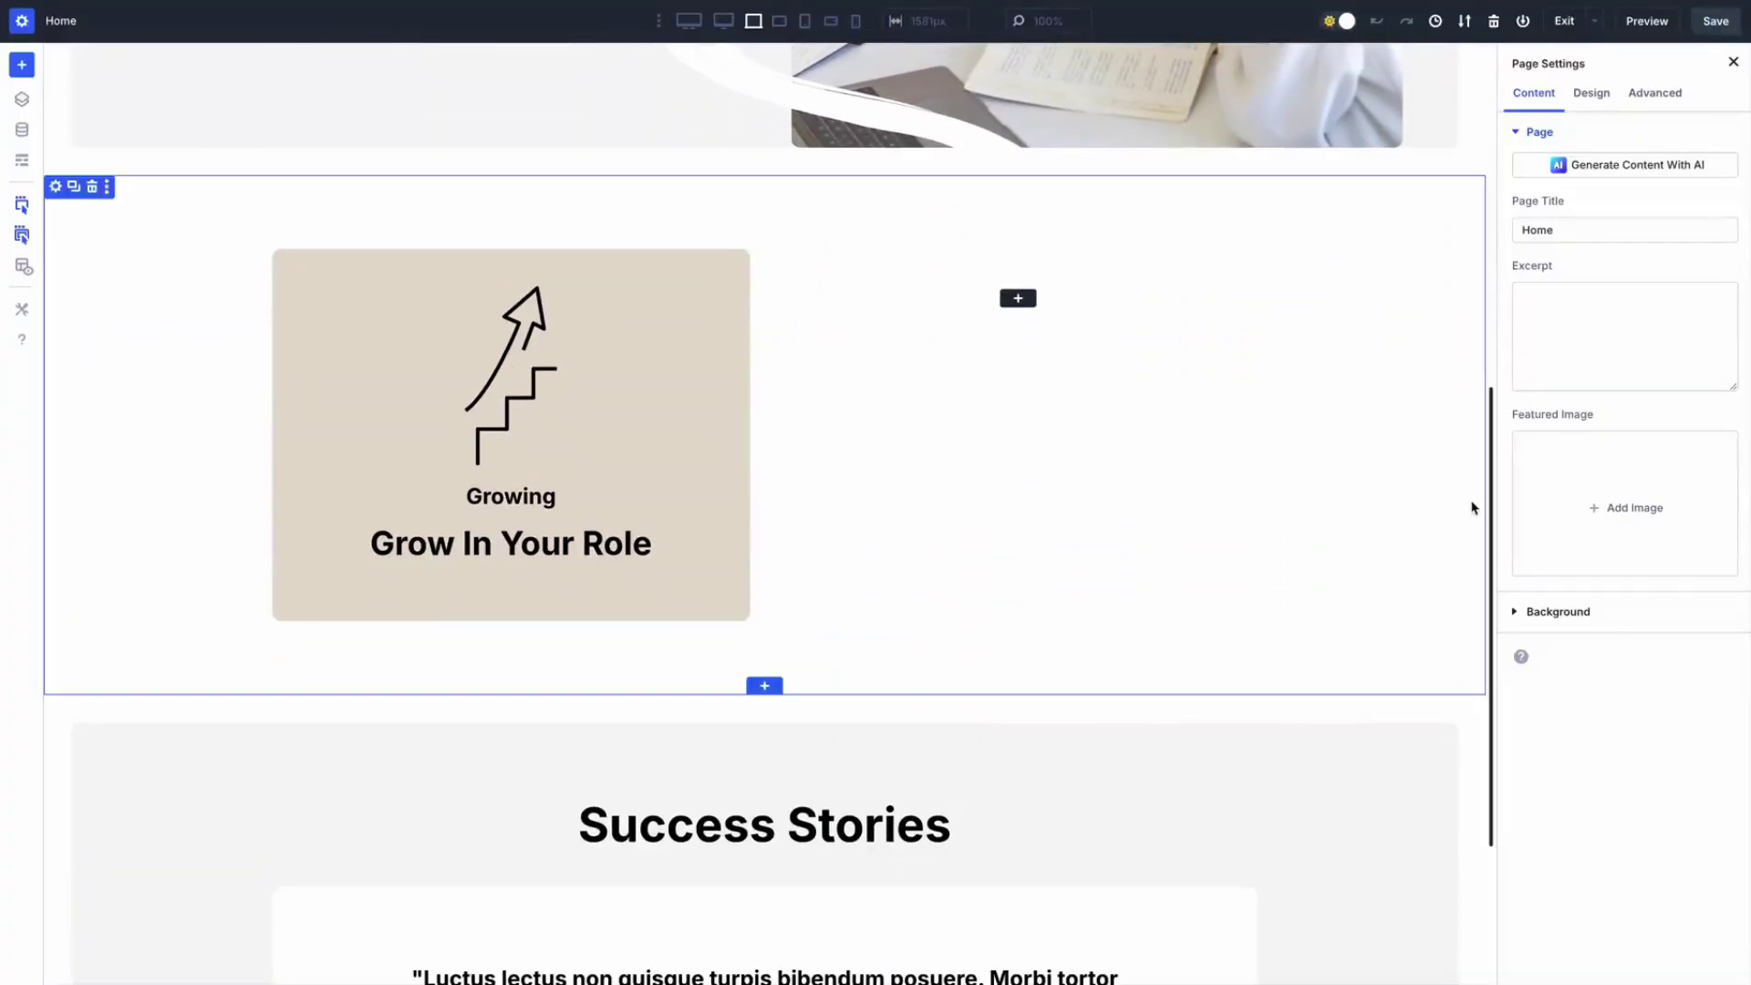
click(511, 567)
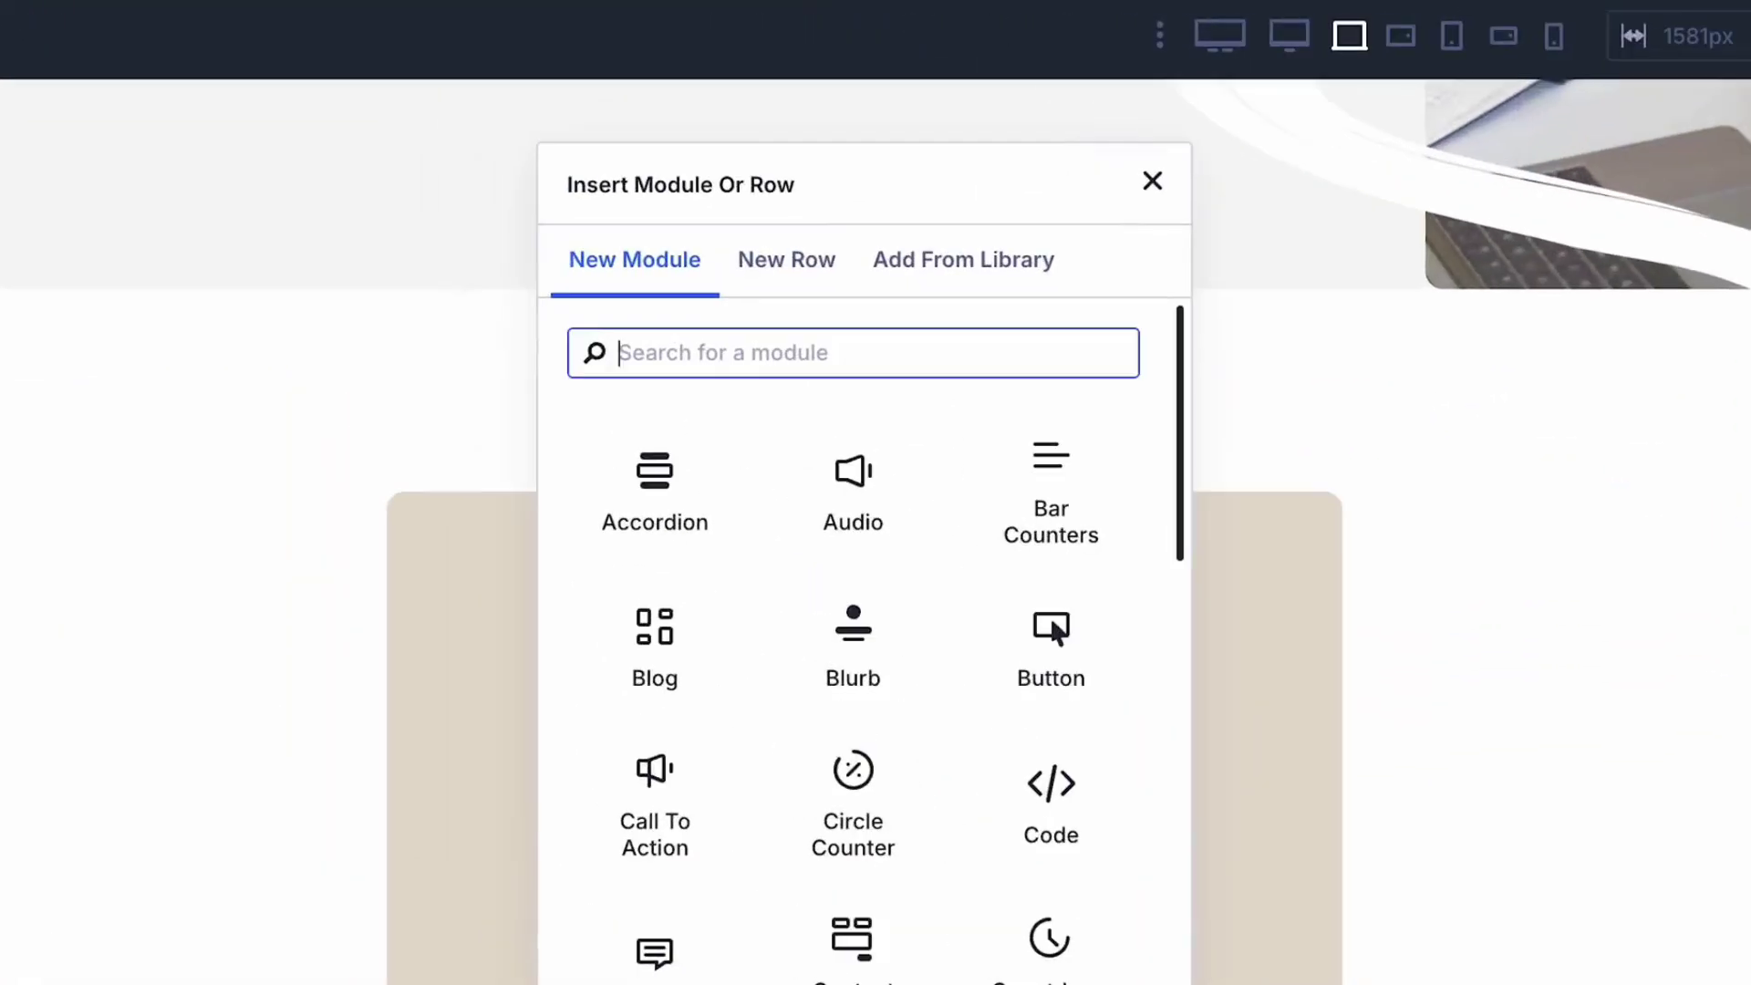
click(469, 135)
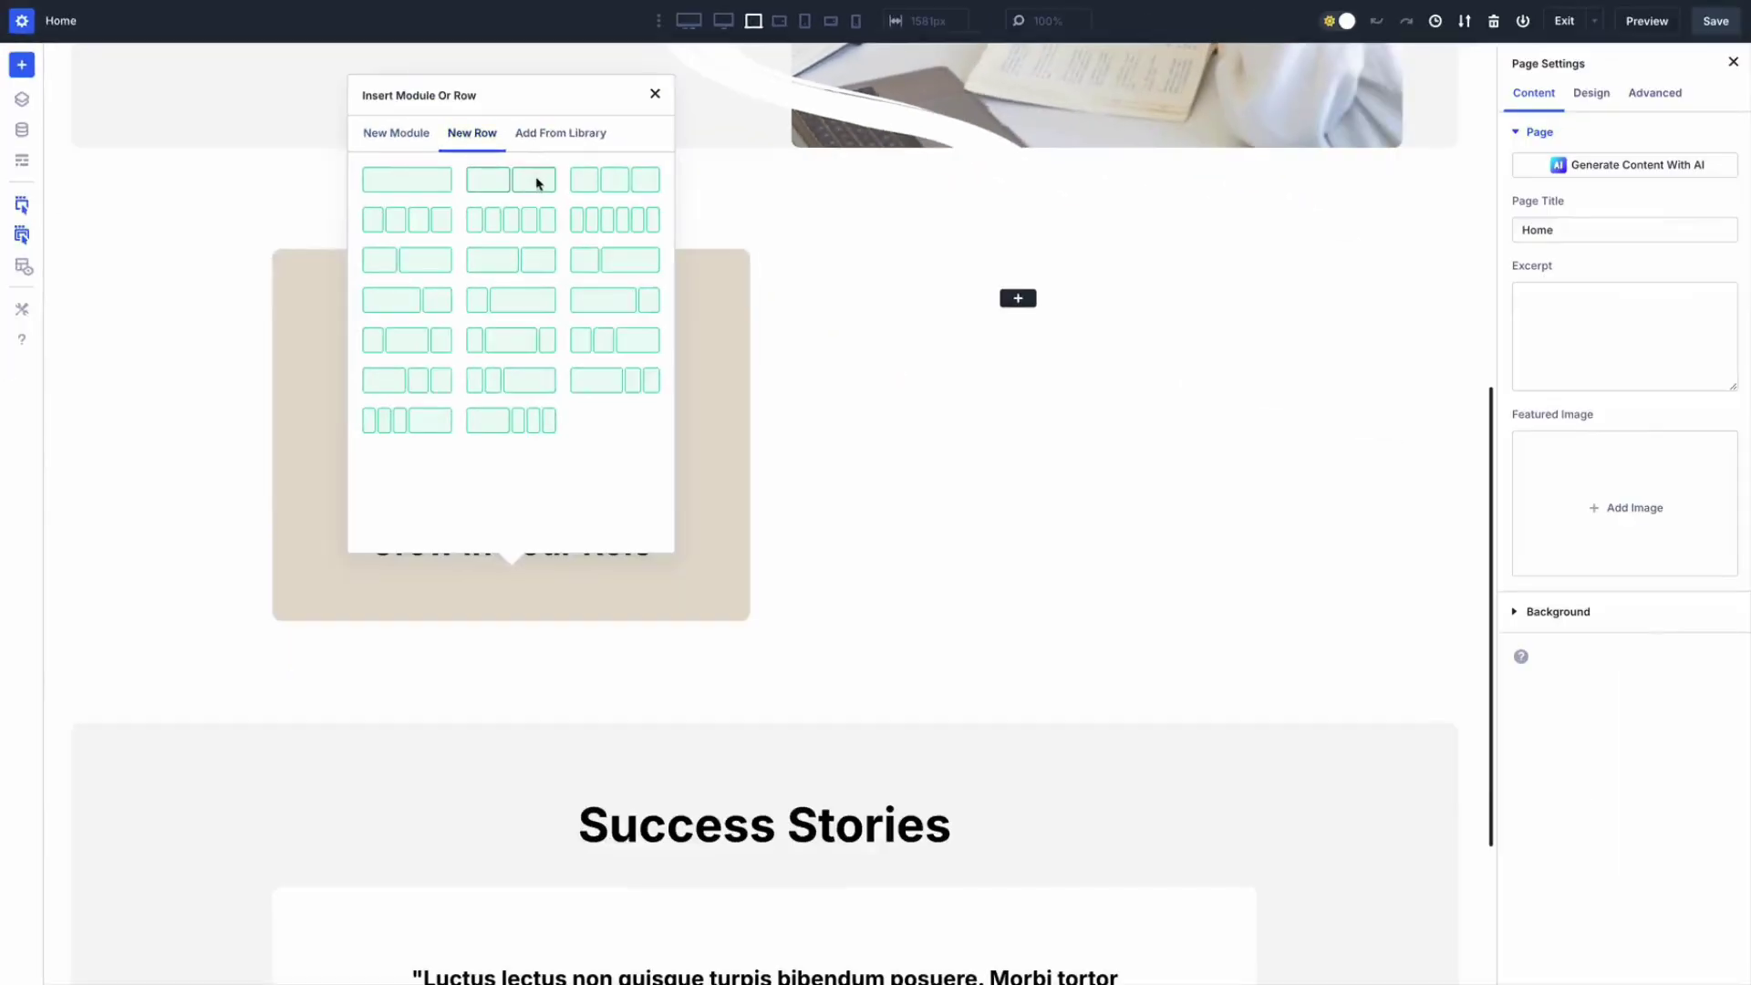
click(912, 353)
click(407, 622)
text(bu)
click(305, 239)
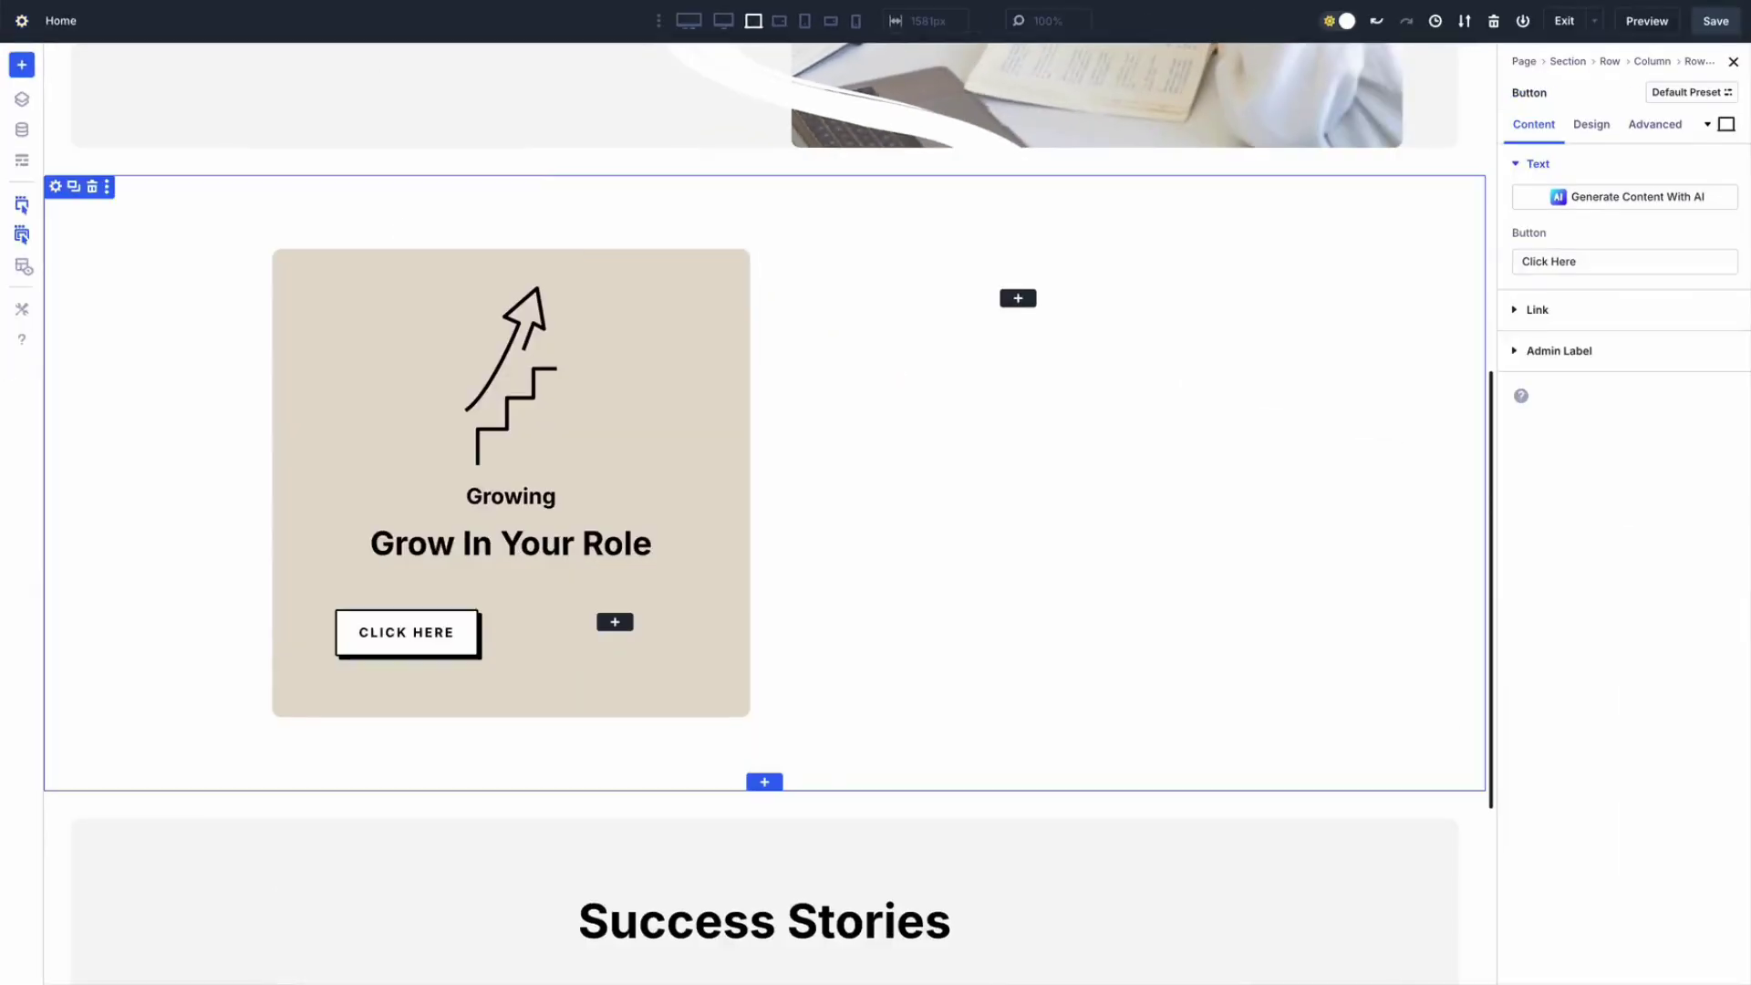
Right-align the button, paste a copy into the right inner column, and left-align the copy
click(1592, 124)
click(1552, 164)
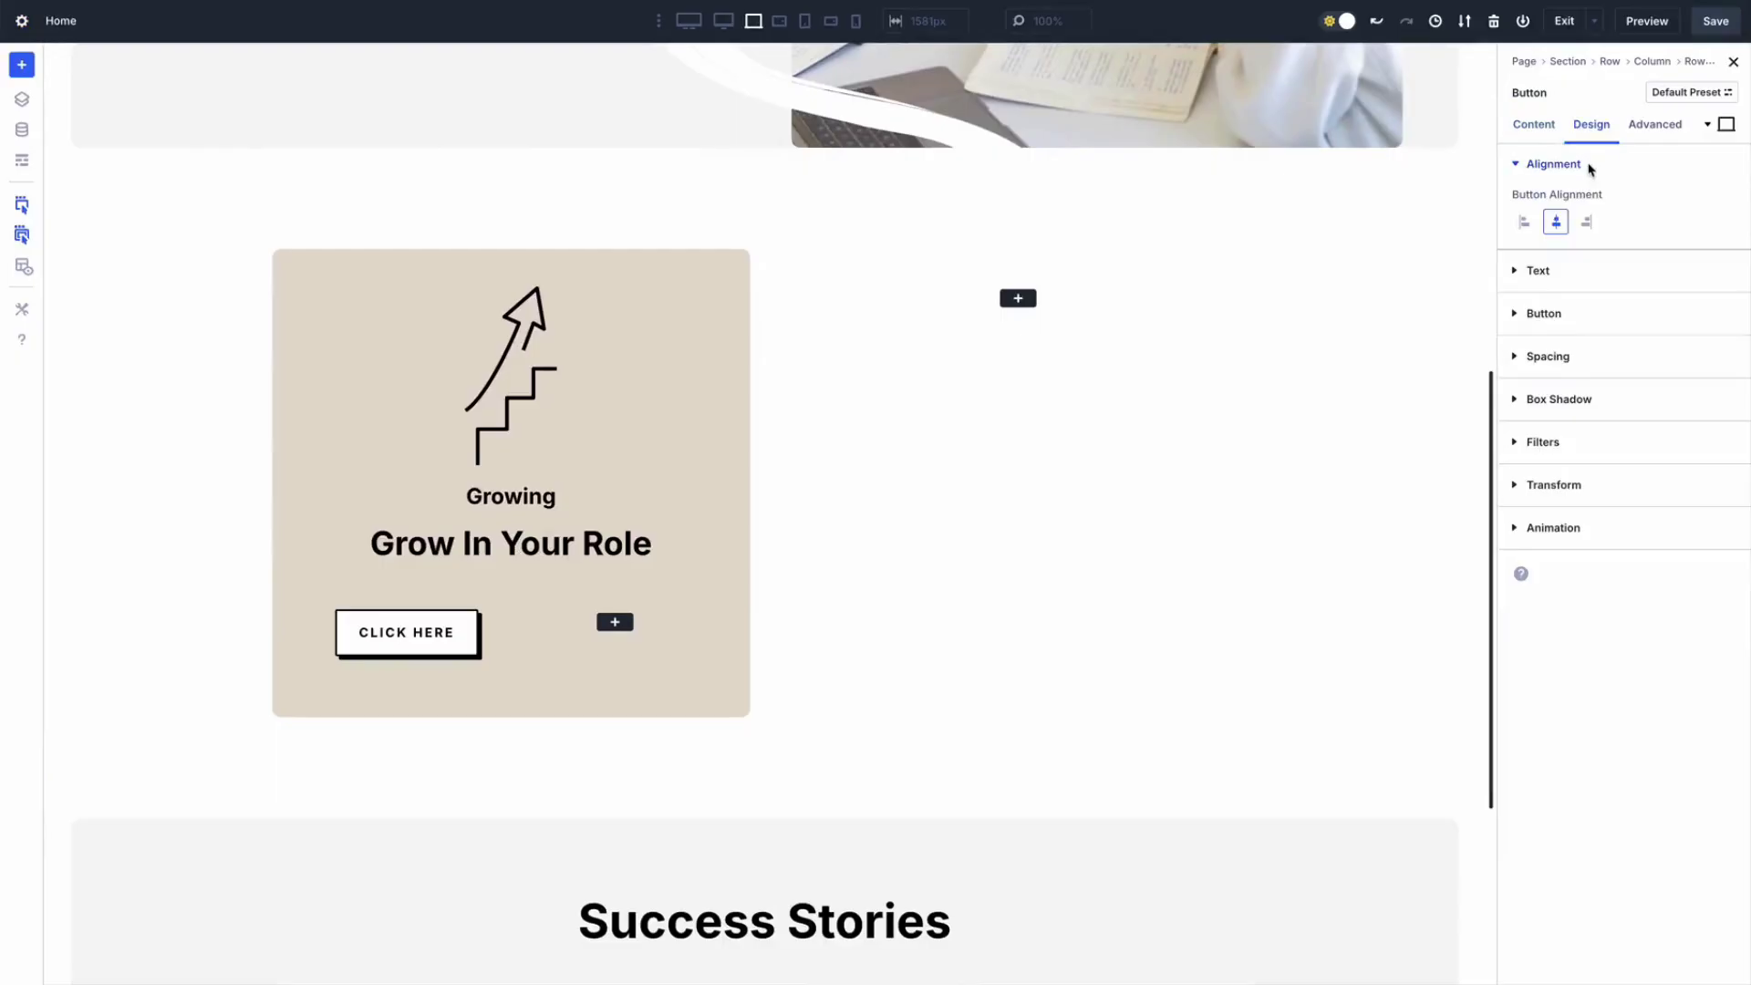
click(1589, 222)
key(ctrl+c)
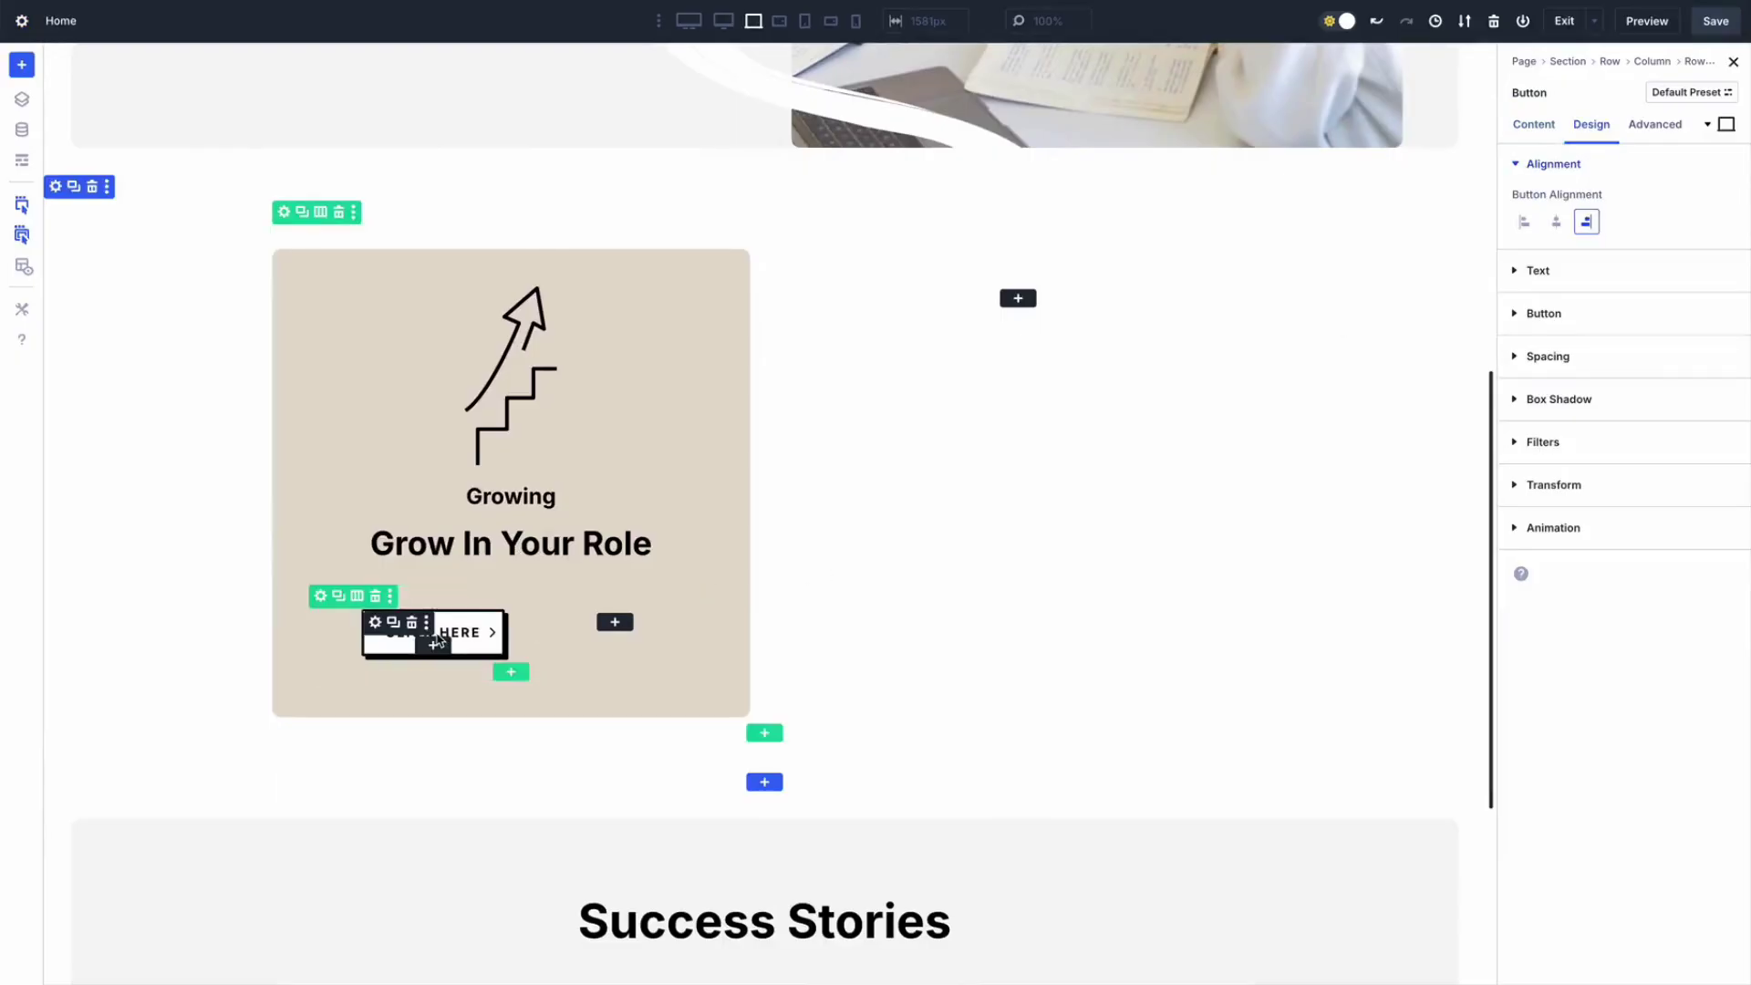
key(ctrl+v)
click(605, 627)
click(1592, 125)
click(1569, 163)
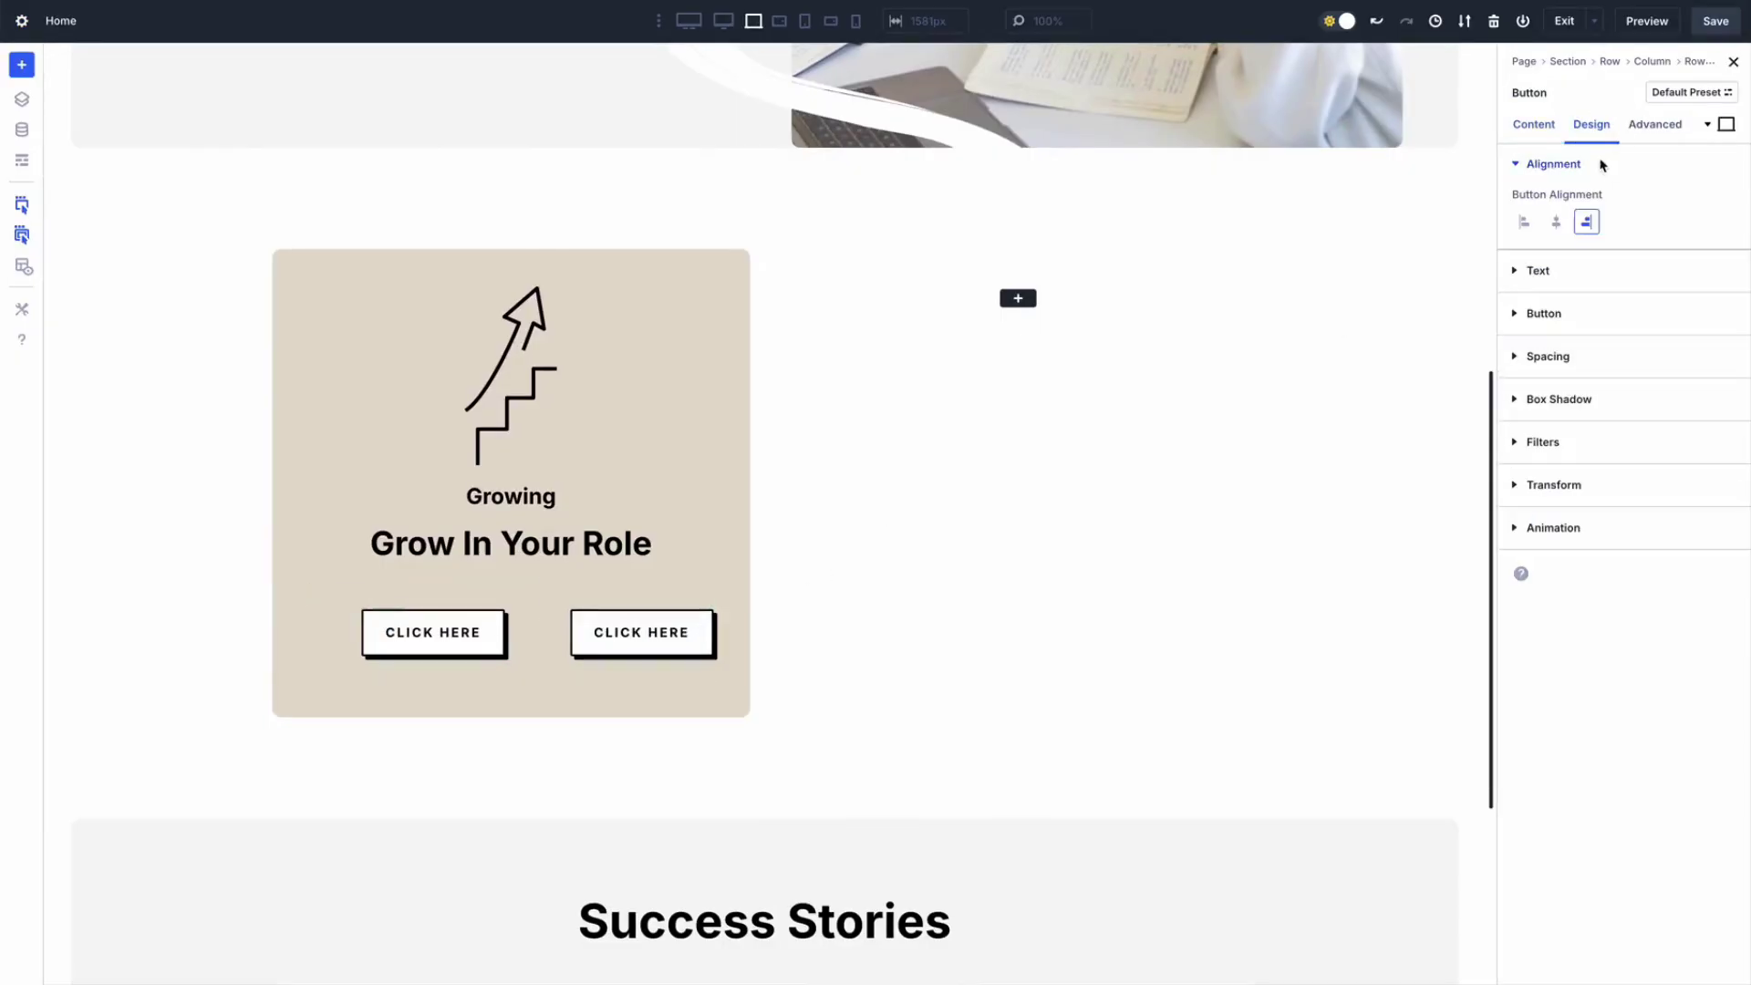
click(1525, 223)
click(1018, 298)
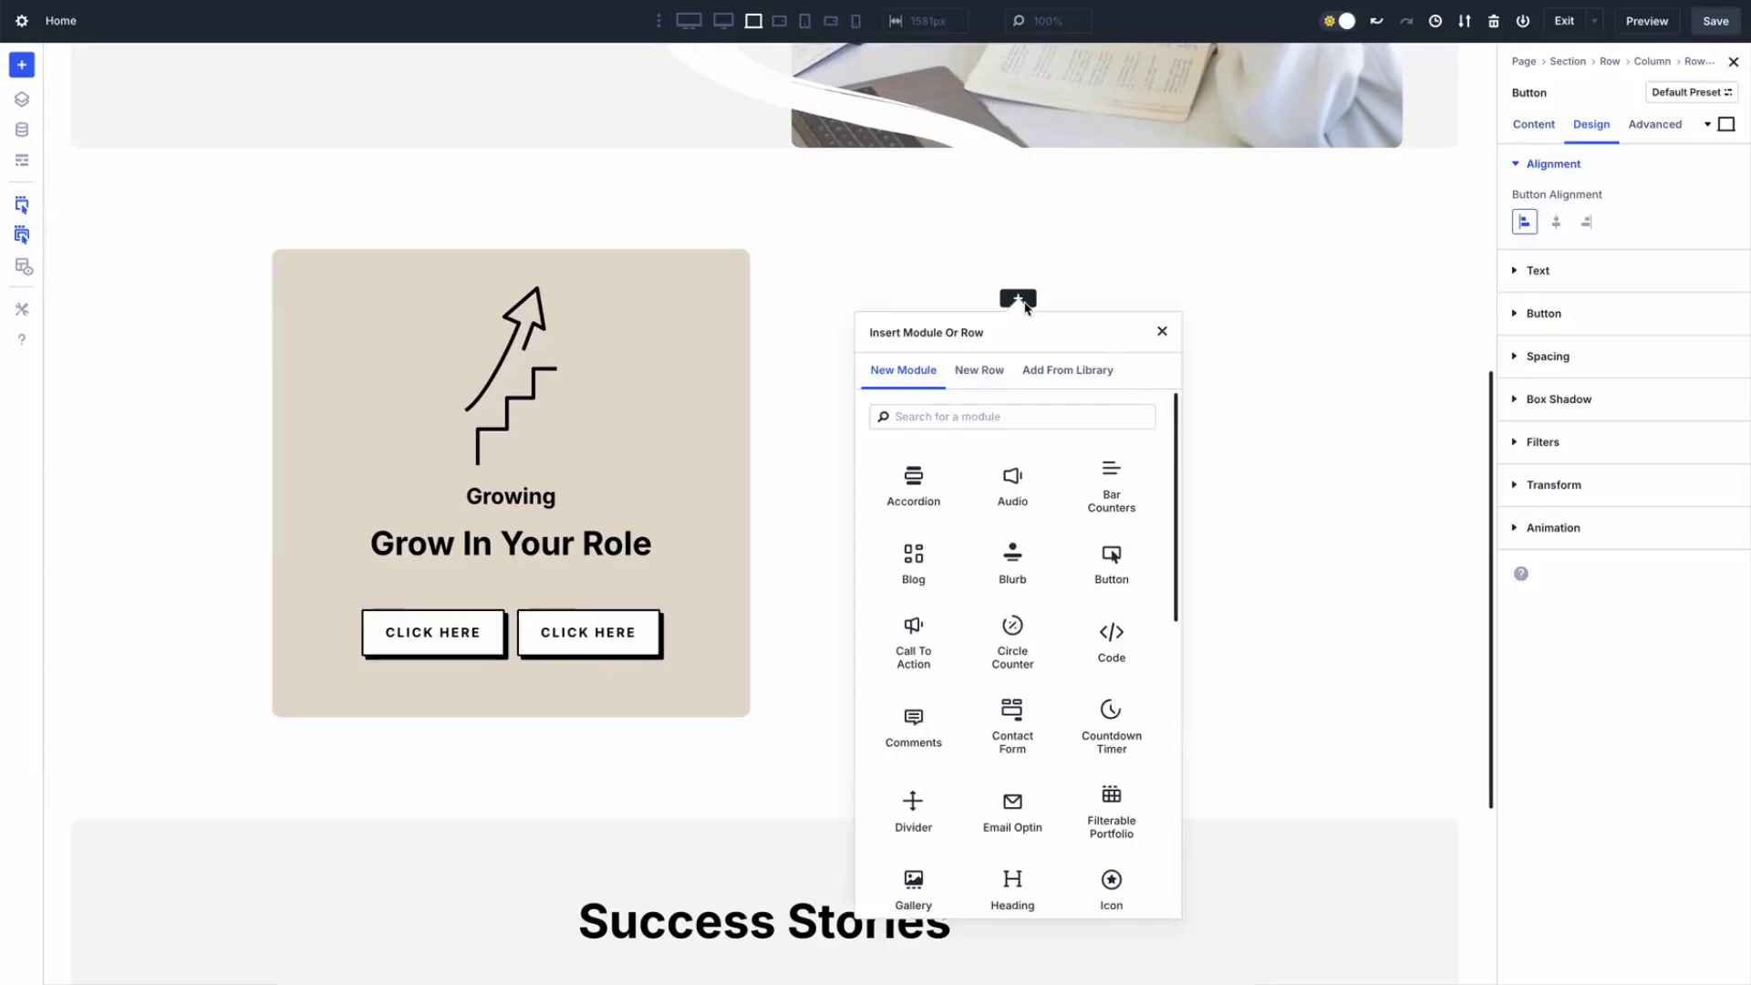
Add a Heading module and a Text module to the right column
text(head)
click(955, 488)
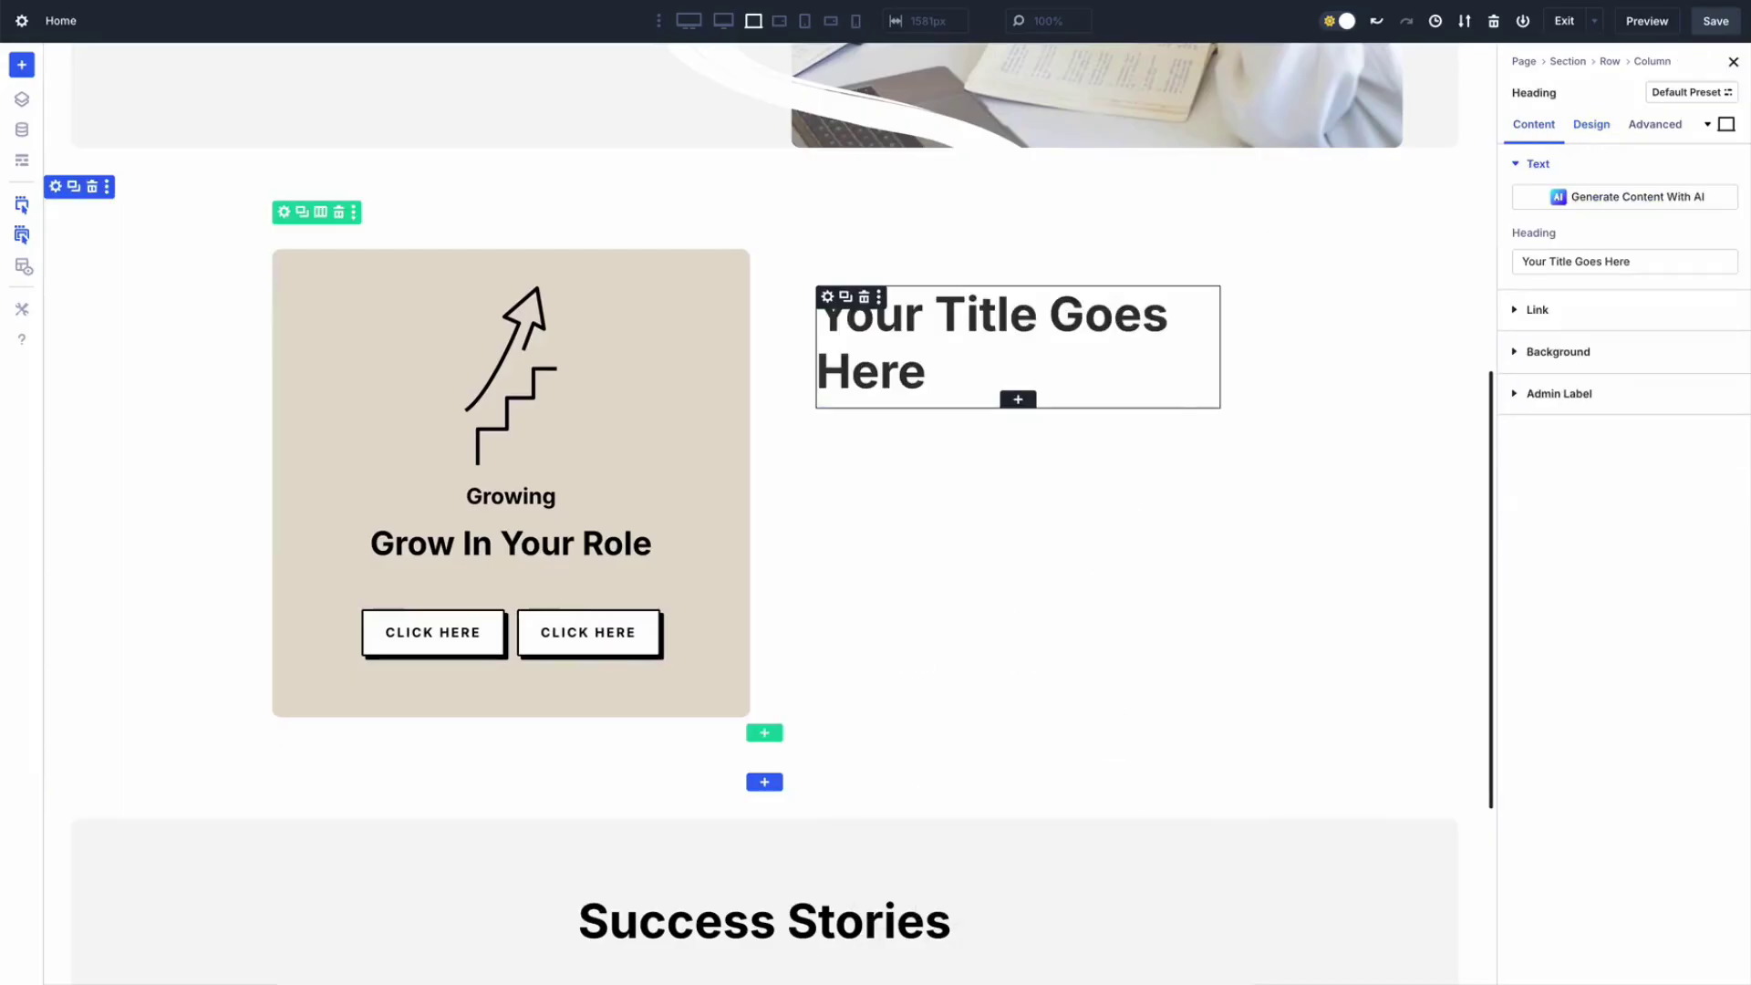
click(1019, 402)
text(text)
click(913, 579)
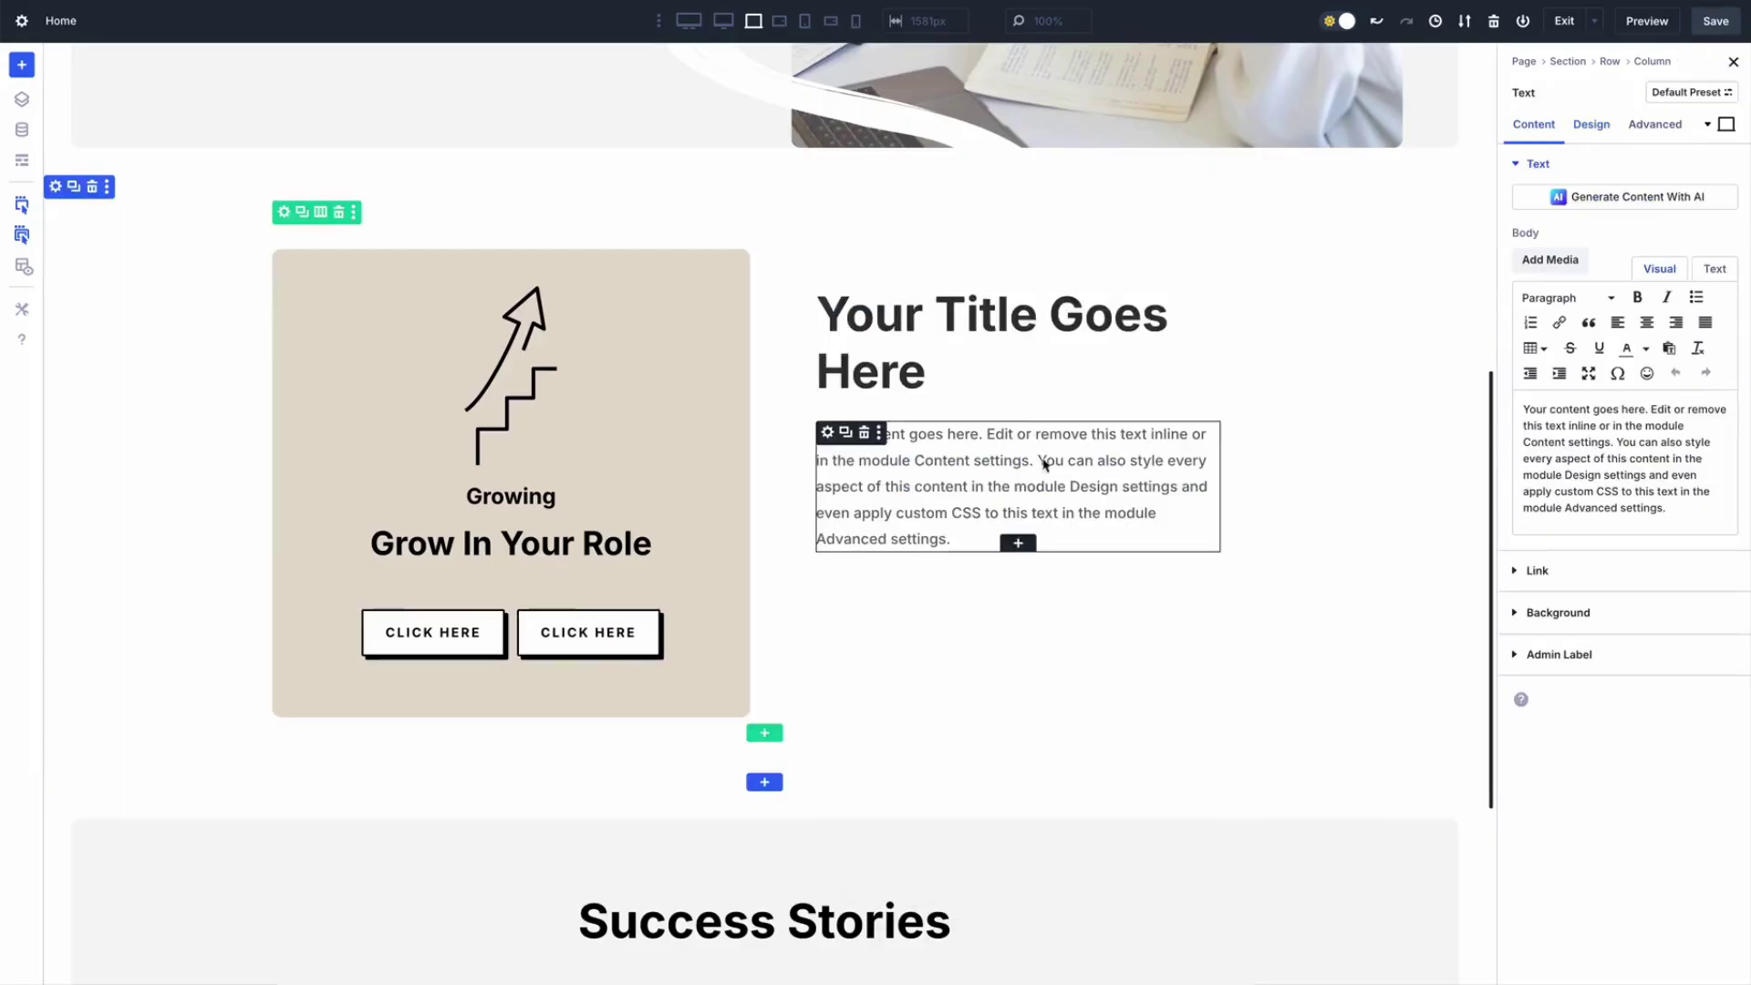
Add a two-column row below the text with an Image showing the two-women laptop photo
click(1018, 545)
click(981, 135)
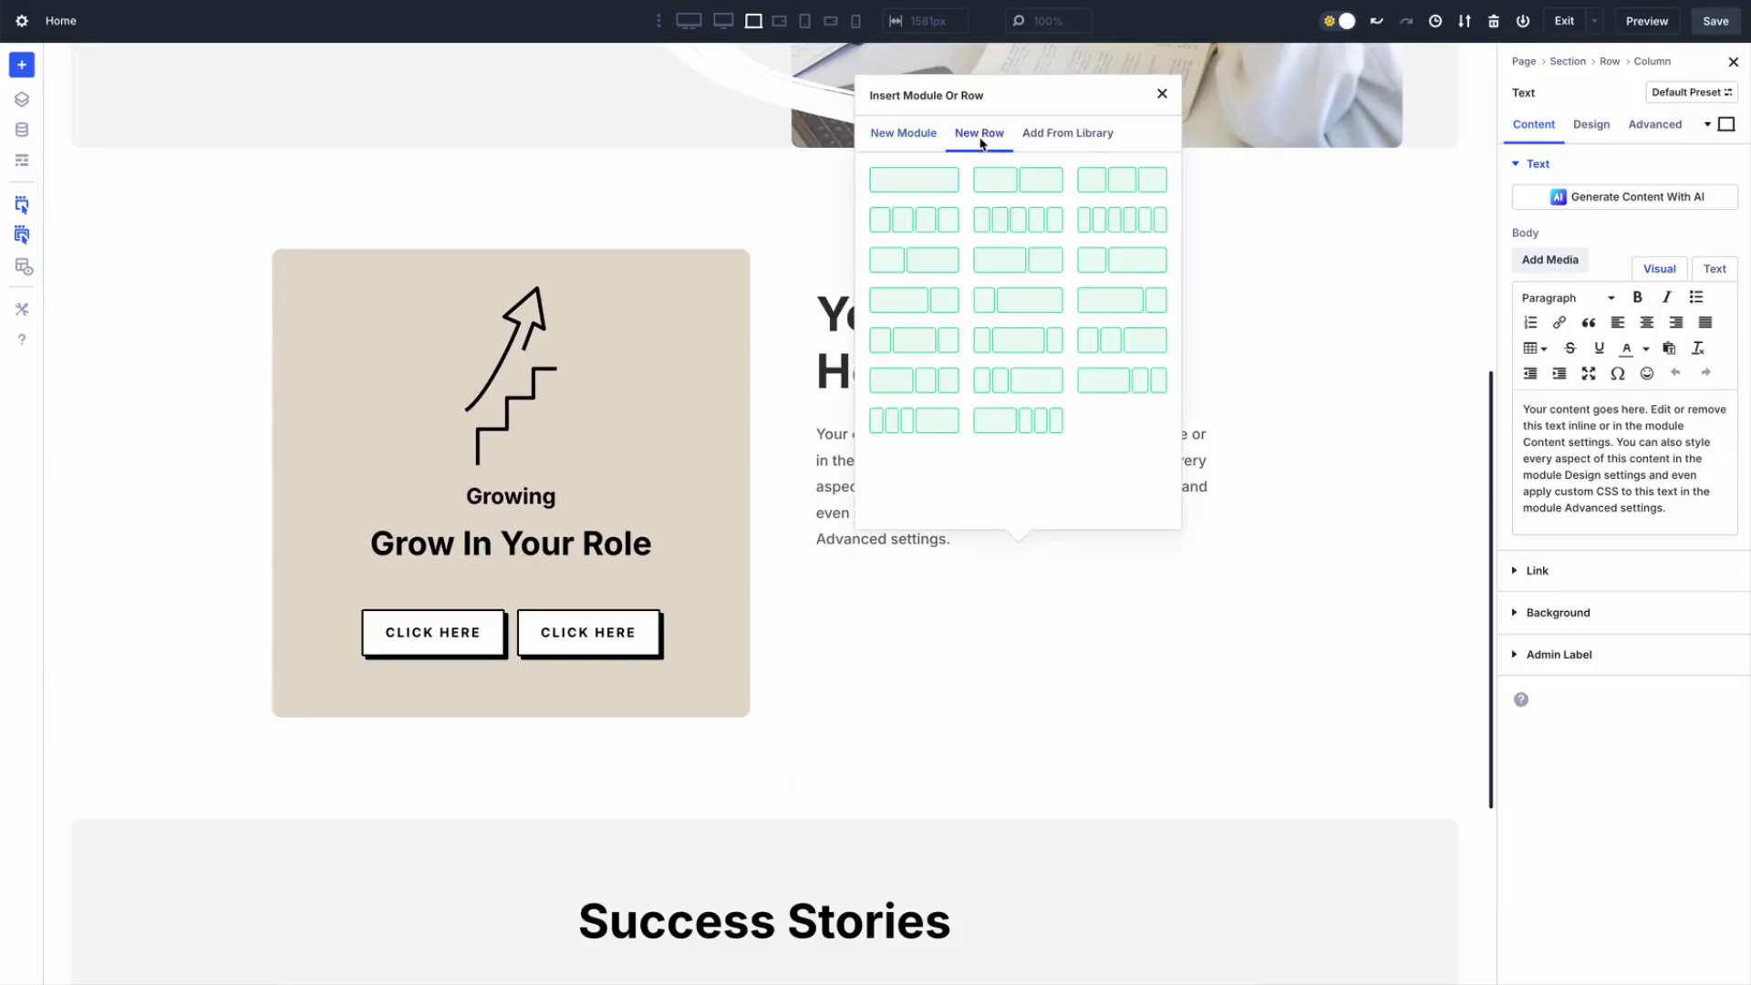
click(902, 132)
text(imag)
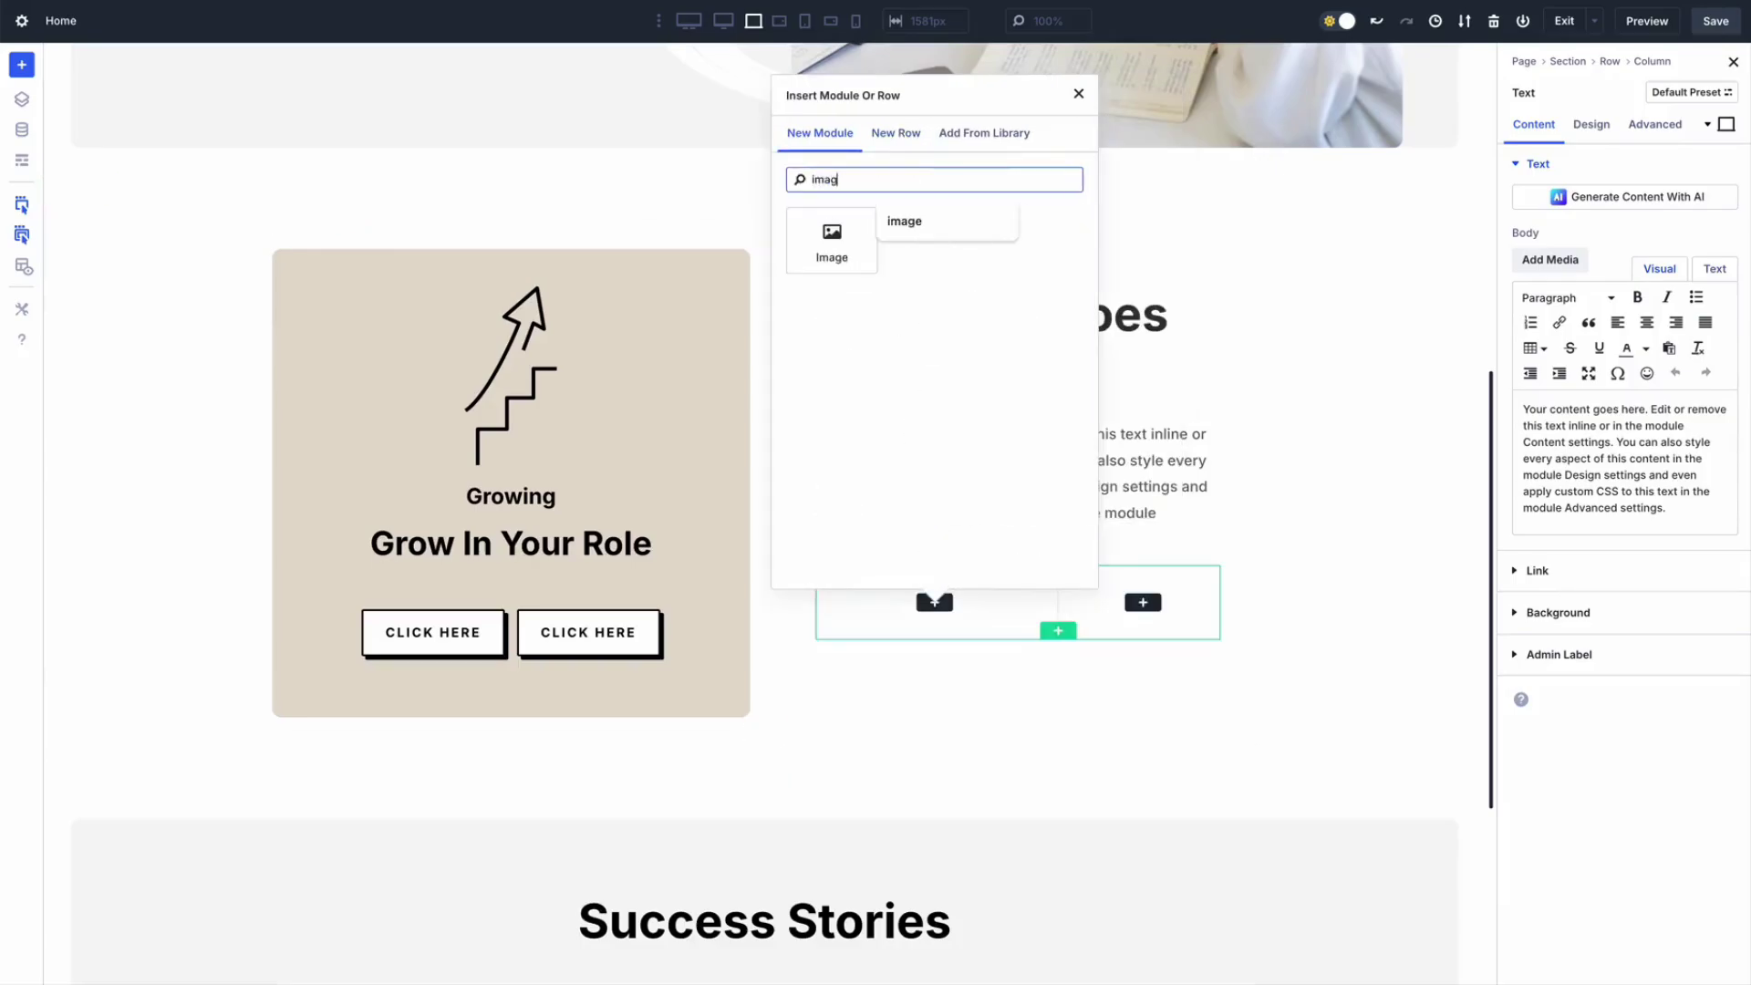
click(830, 239)
click(1599, 329)
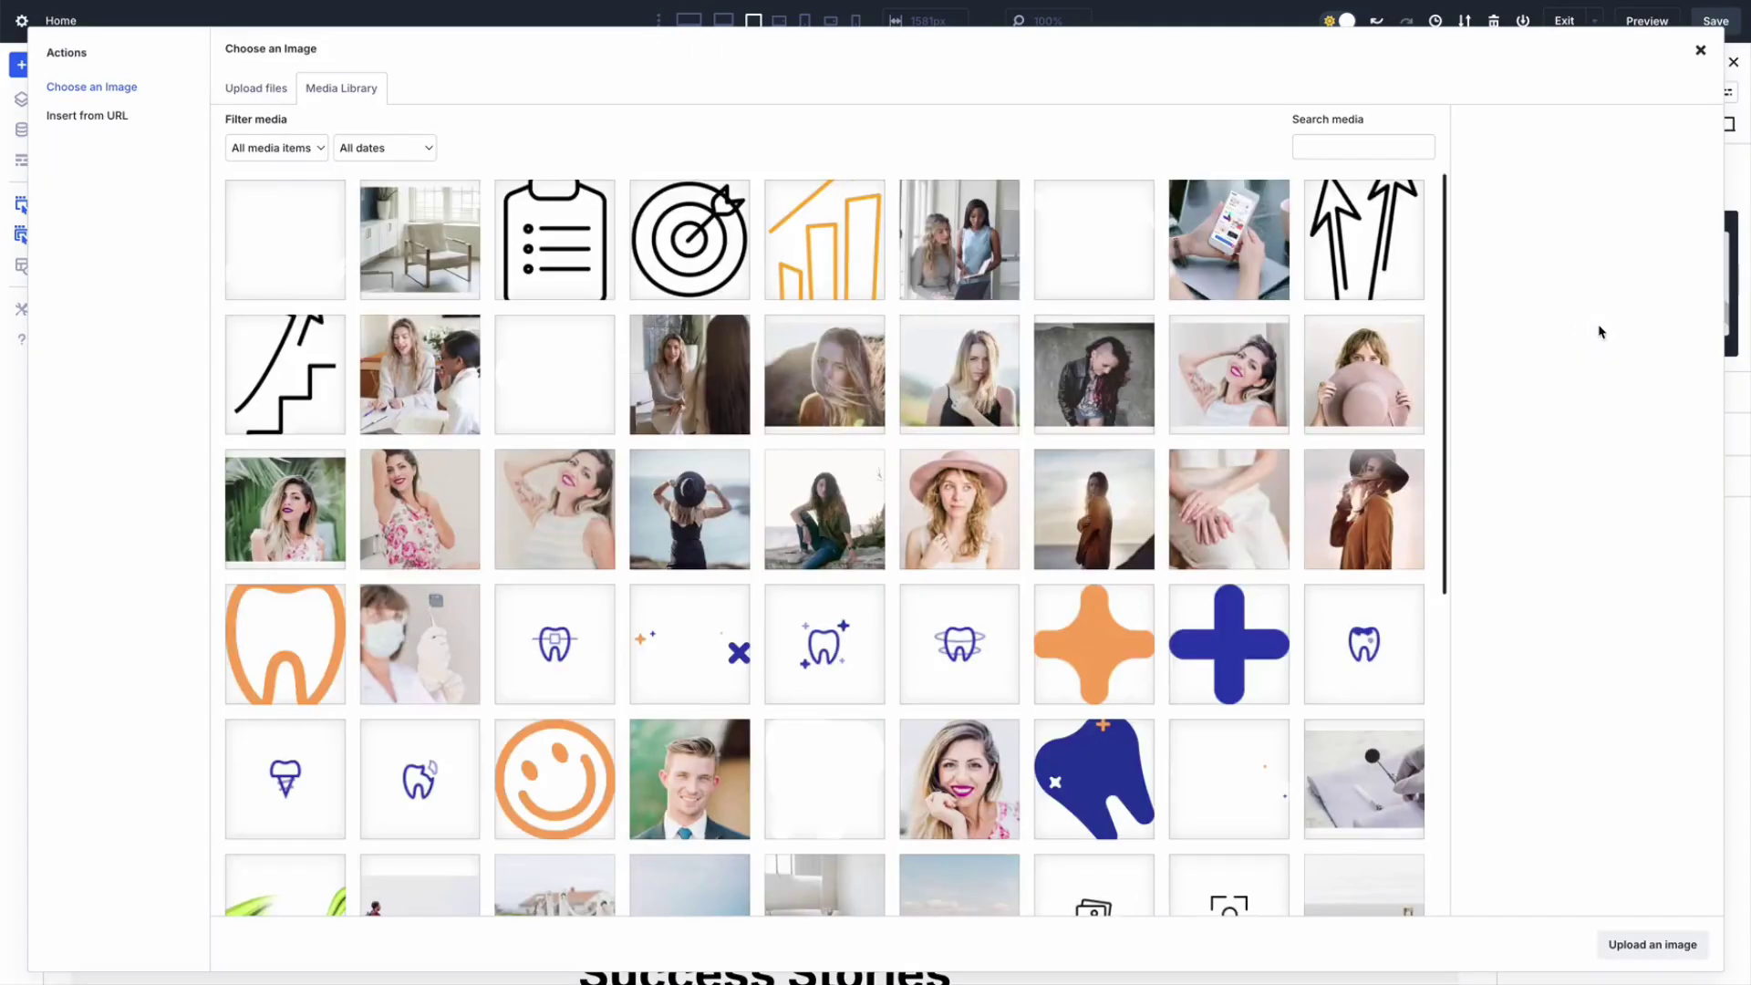
click(959, 264)
click(1669, 946)
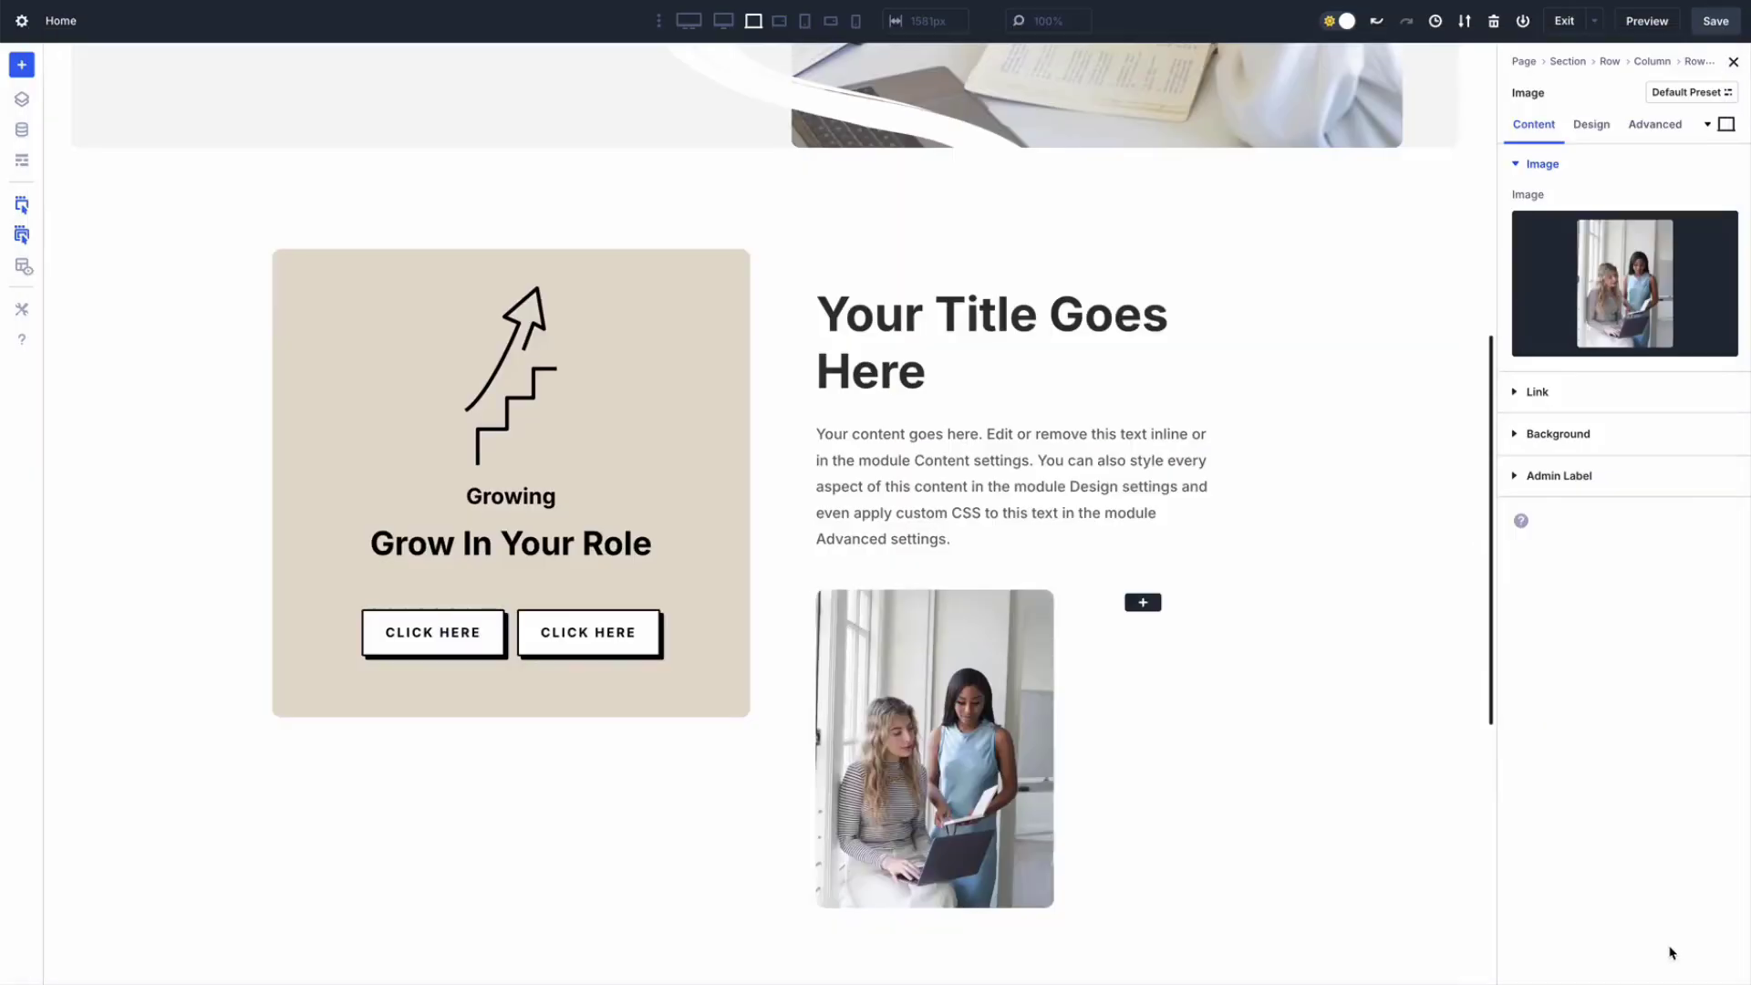
click(1143, 602)
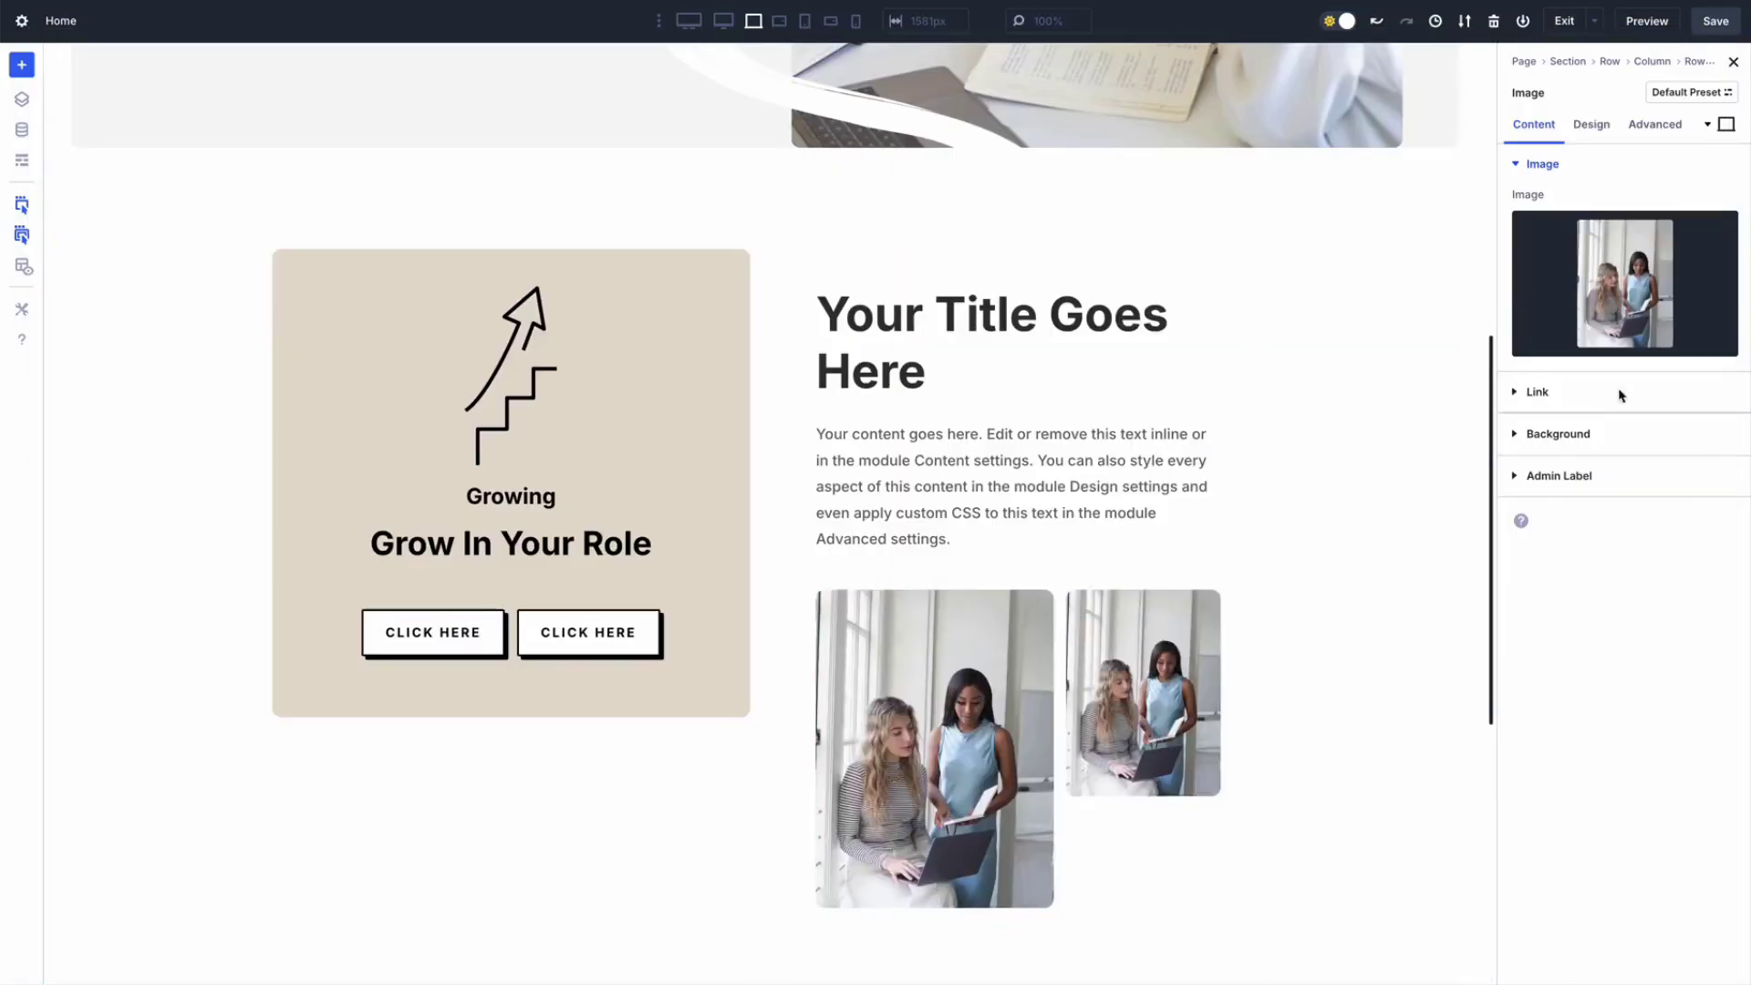